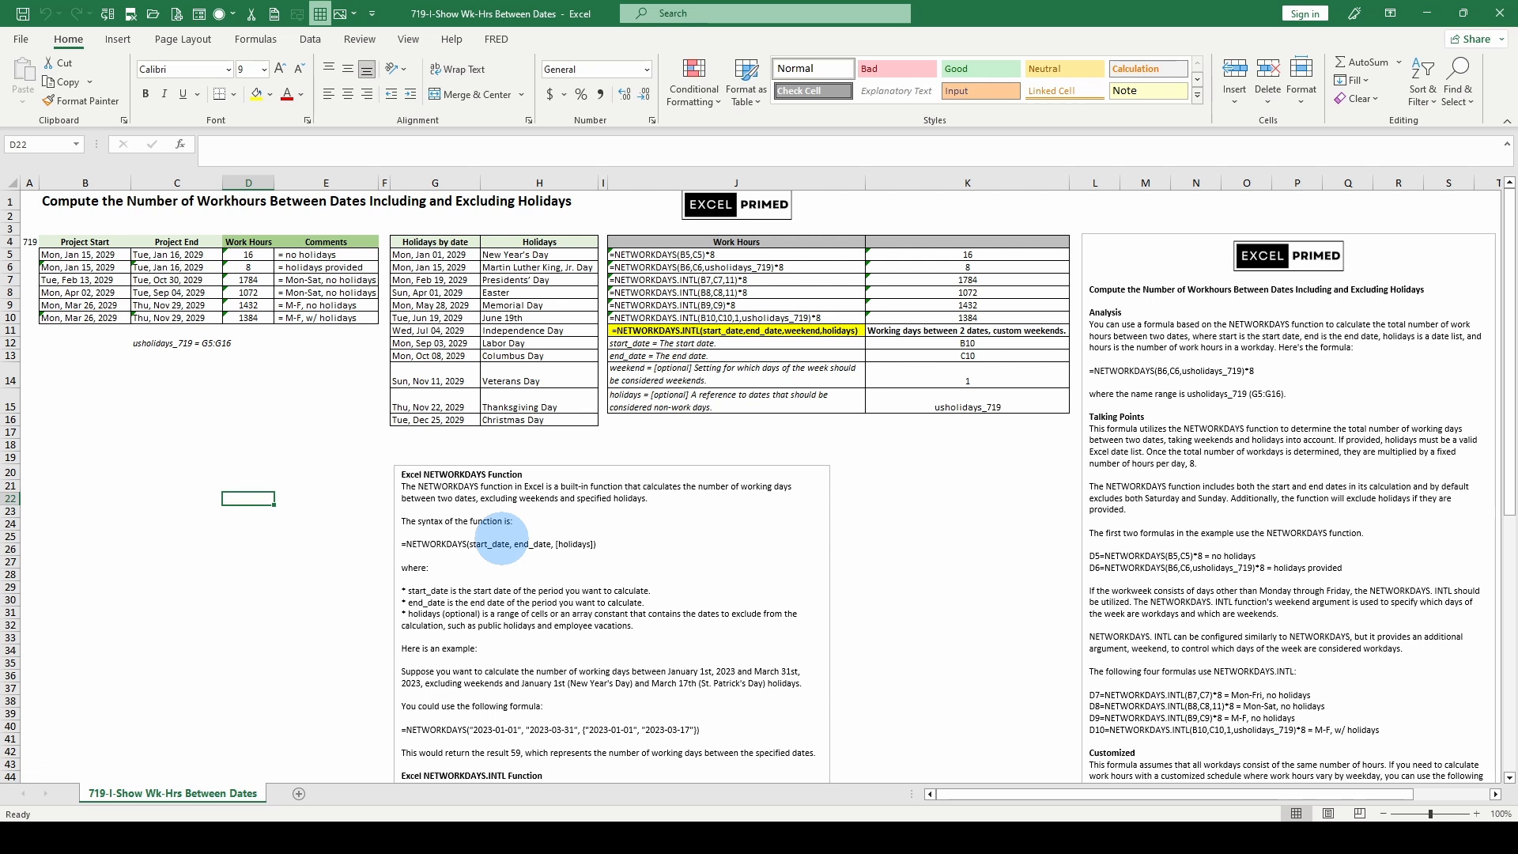
- Read the NETWORKDAYS notes below the tables, covering the function's syntax, arguments and the worked example
{"action": "scroll", "coordinate": [501, 538], "scroll_direction": "down", "scroll_amount": 1}
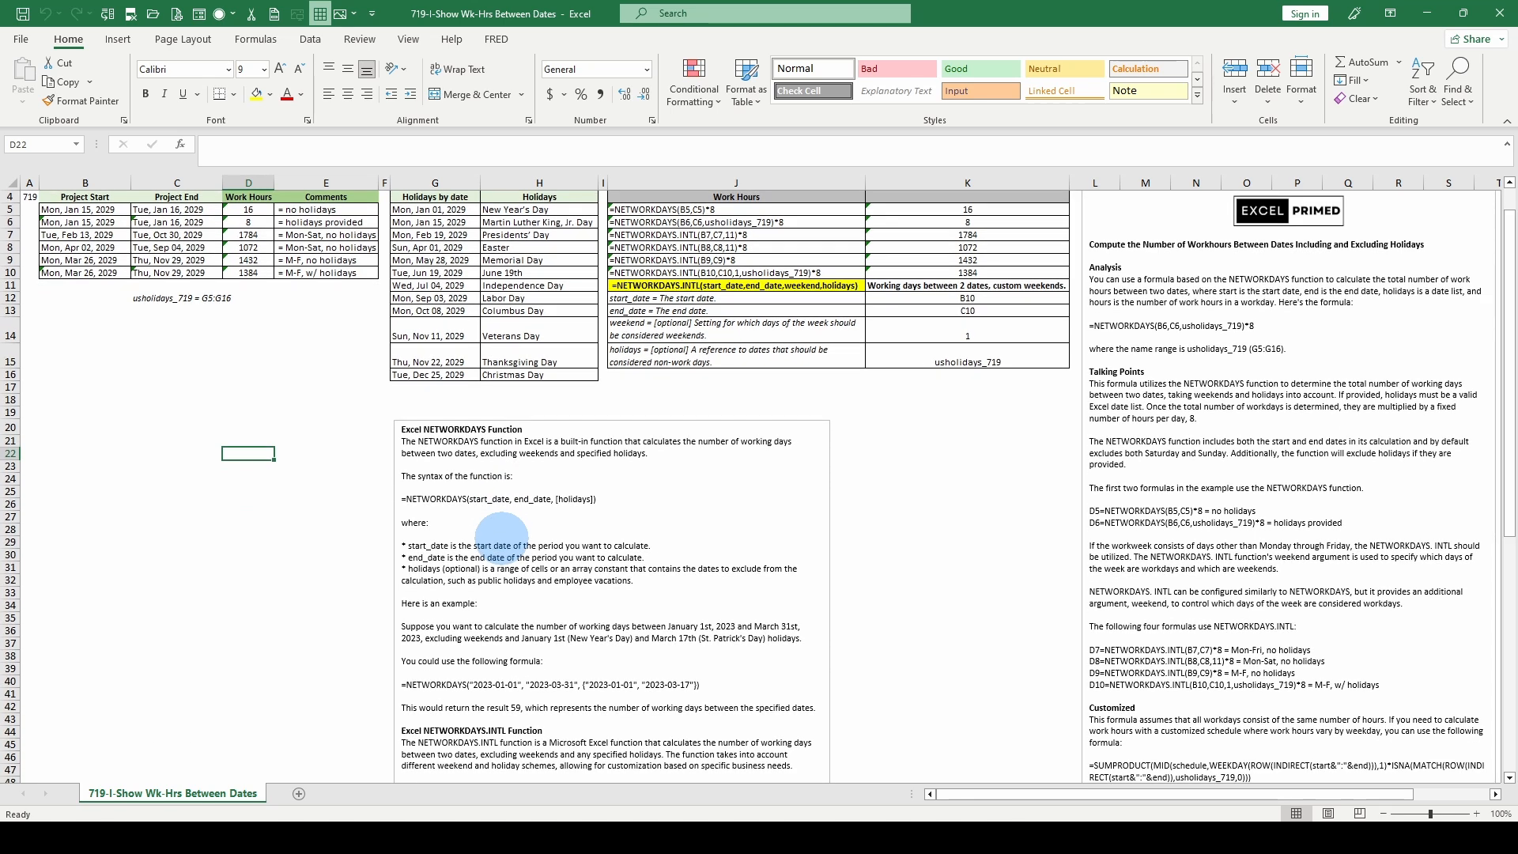
{"action": "scroll", "coordinate": [502, 539], "scroll_direction": "up", "scroll_amount": 1}
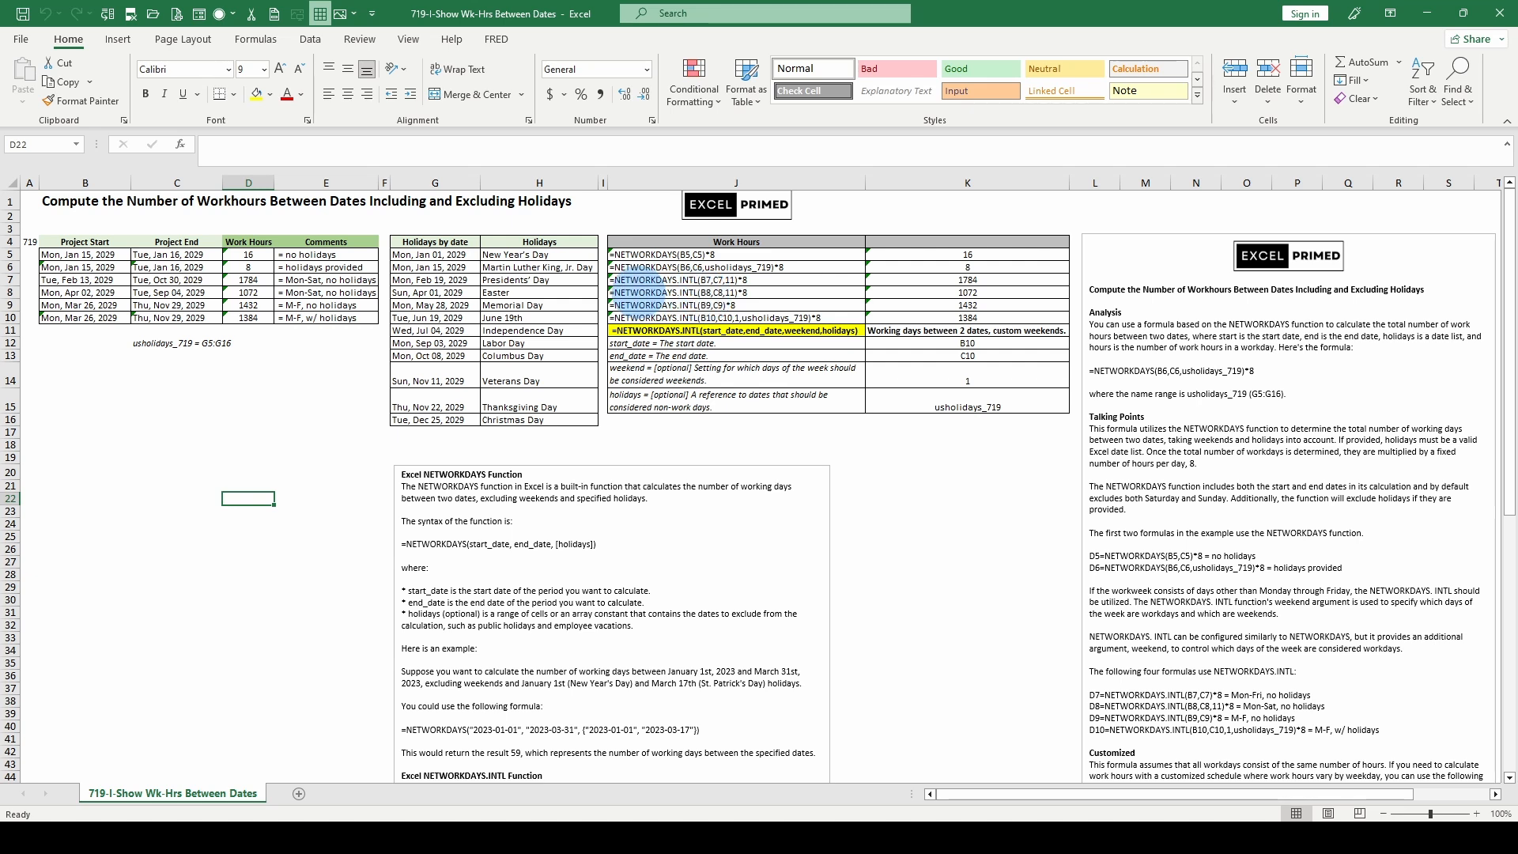
{"action": "scroll", "coordinate": [571, 556], "scroll_direction": "down", "scroll_amount": 4}
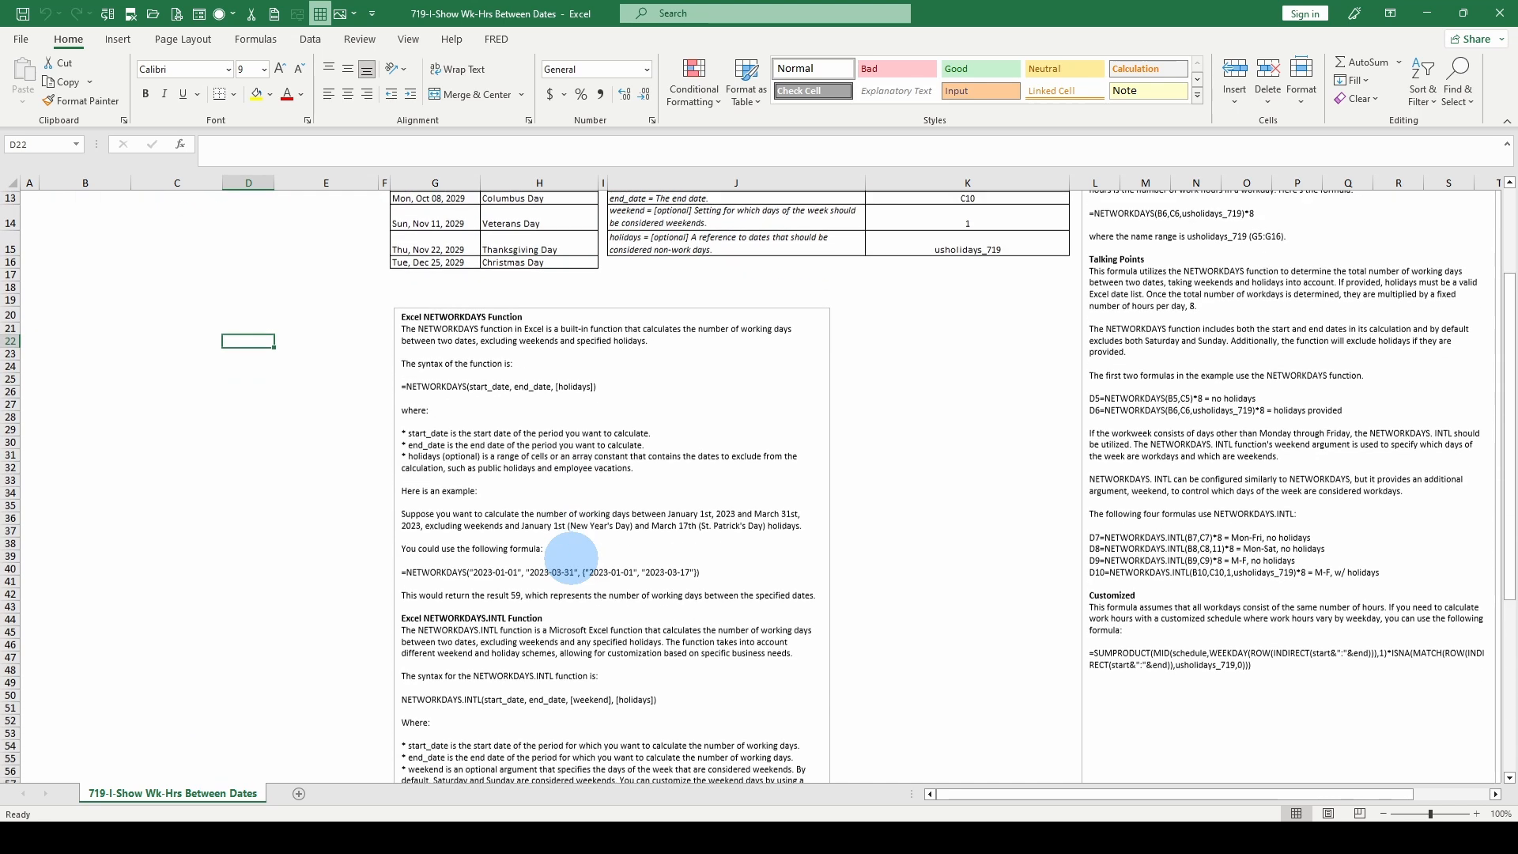
{"action": "scroll", "coordinate": [571, 556], "scroll_direction": "down", "scroll_amount": 1}
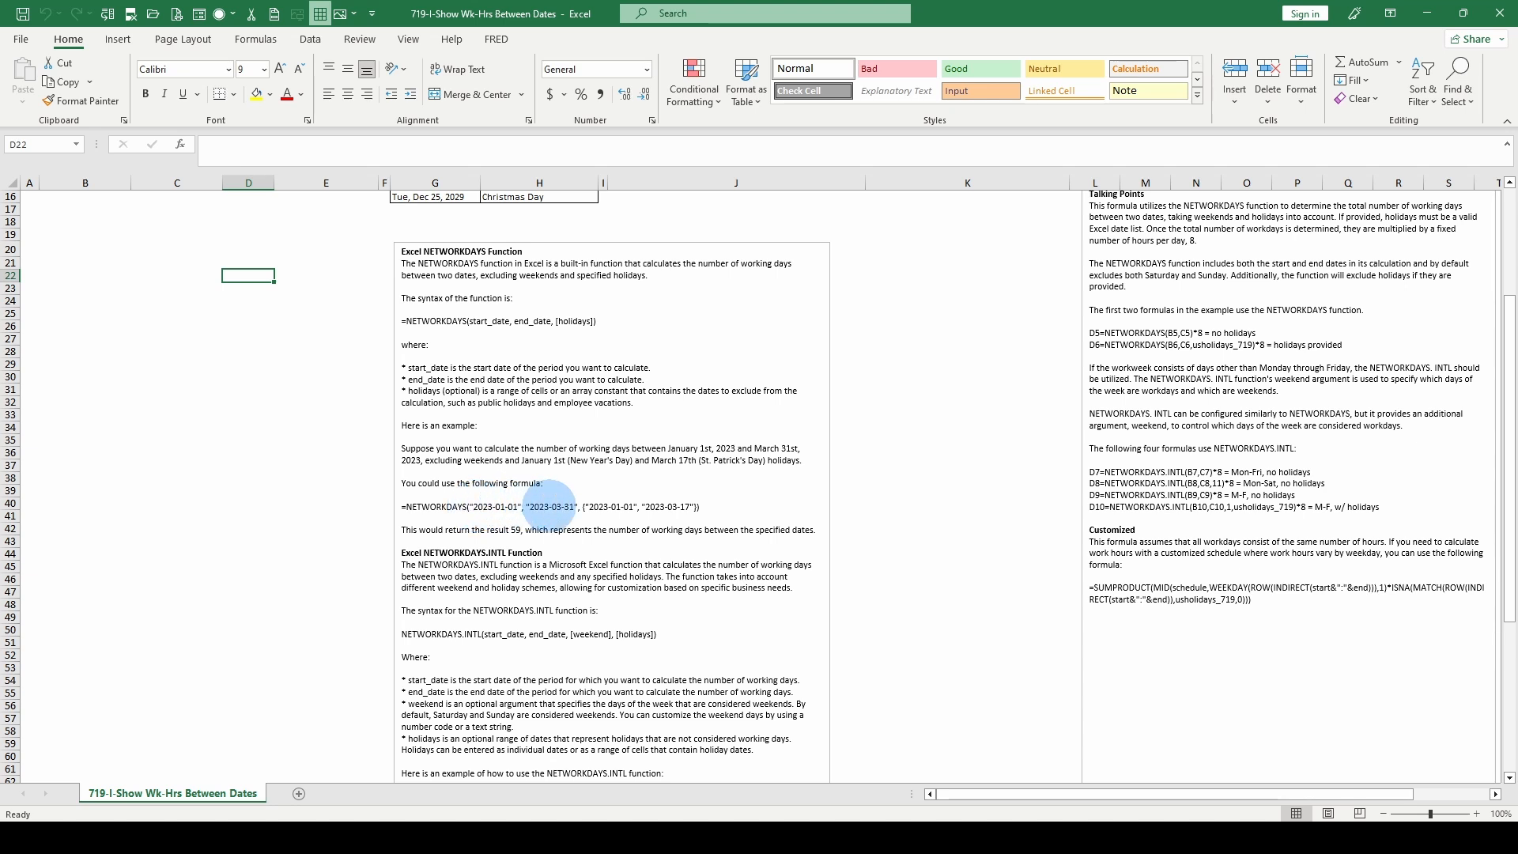
{"action": "scroll", "coordinate": [551, 506], "scroll_direction": "up", "scroll_amount": 4}
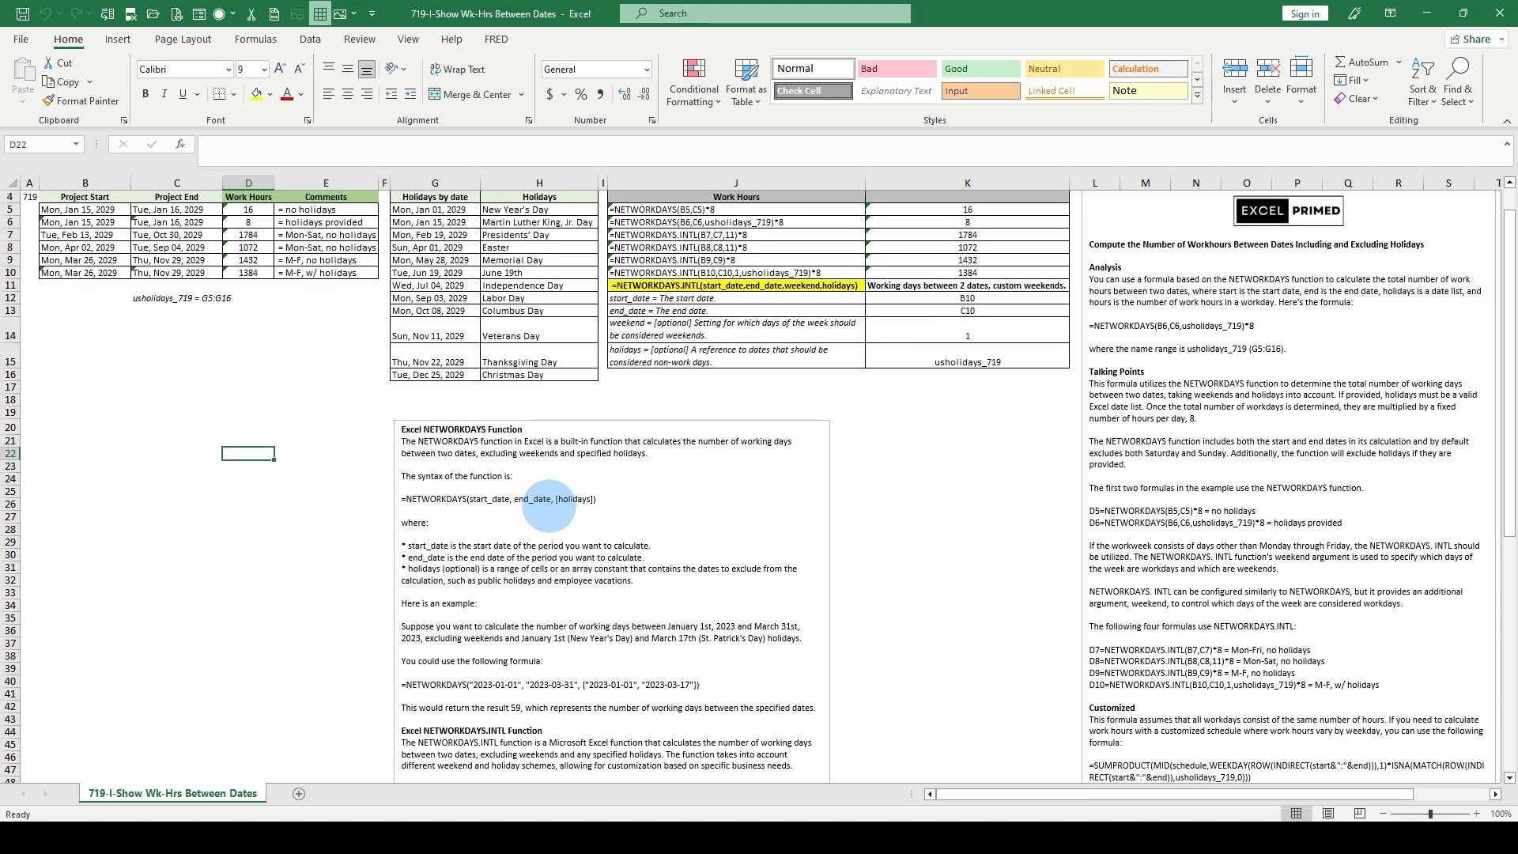
{"action": "scroll", "coordinate": [549, 504], "scroll_direction": "down", "scroll_amount": 1}
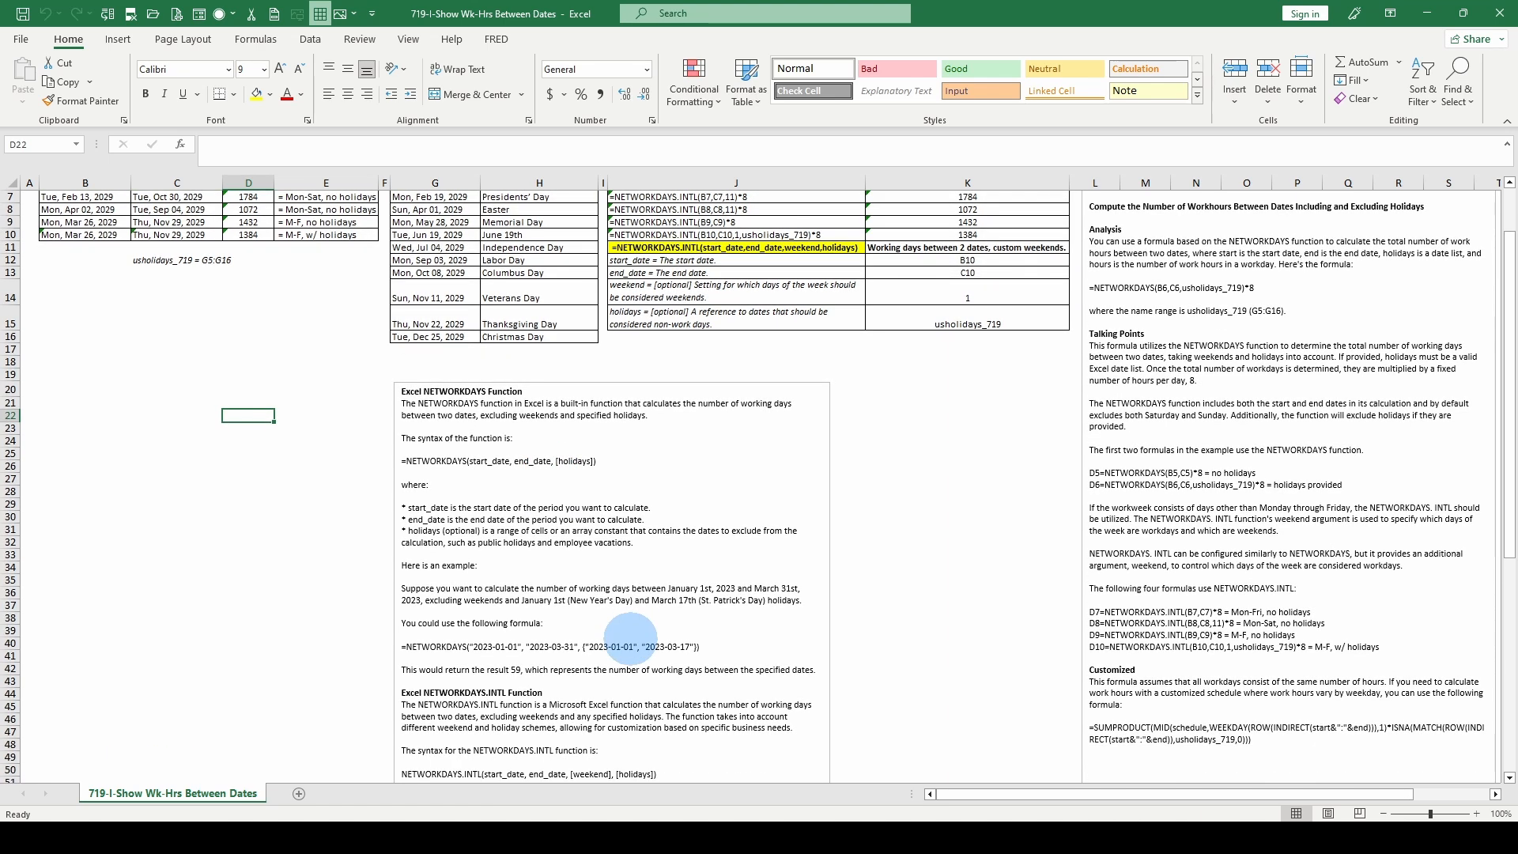
{"action": "scroll", "coordinate": [710, 638], "scroll_direction": "up", "scroll_amount": 1}
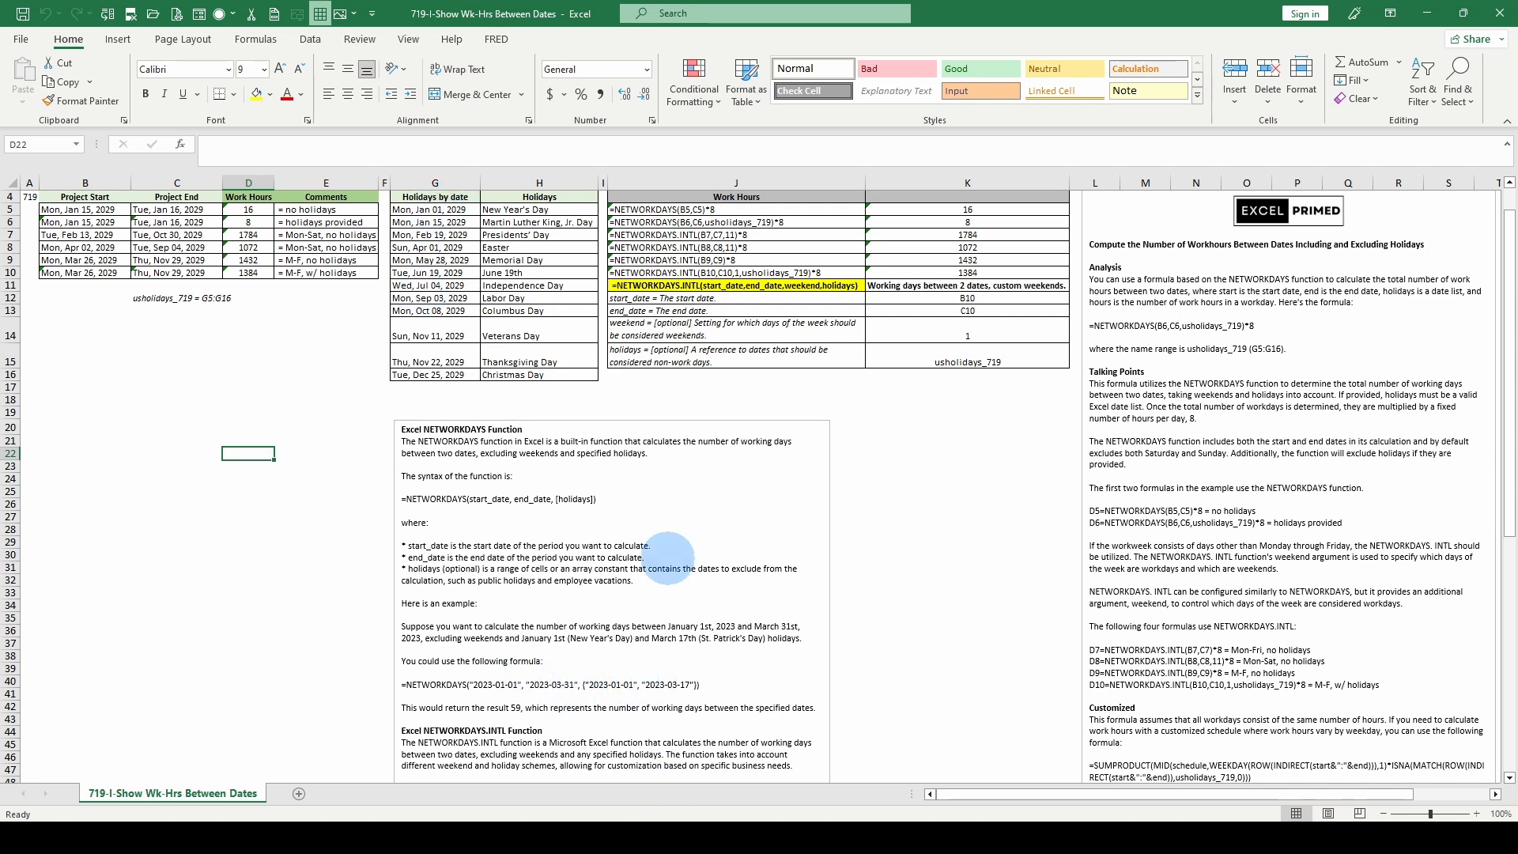
{"action": "scroll", "coordinate": [443, 221], "scroll_direction": "up", "scroll_amount": 1}
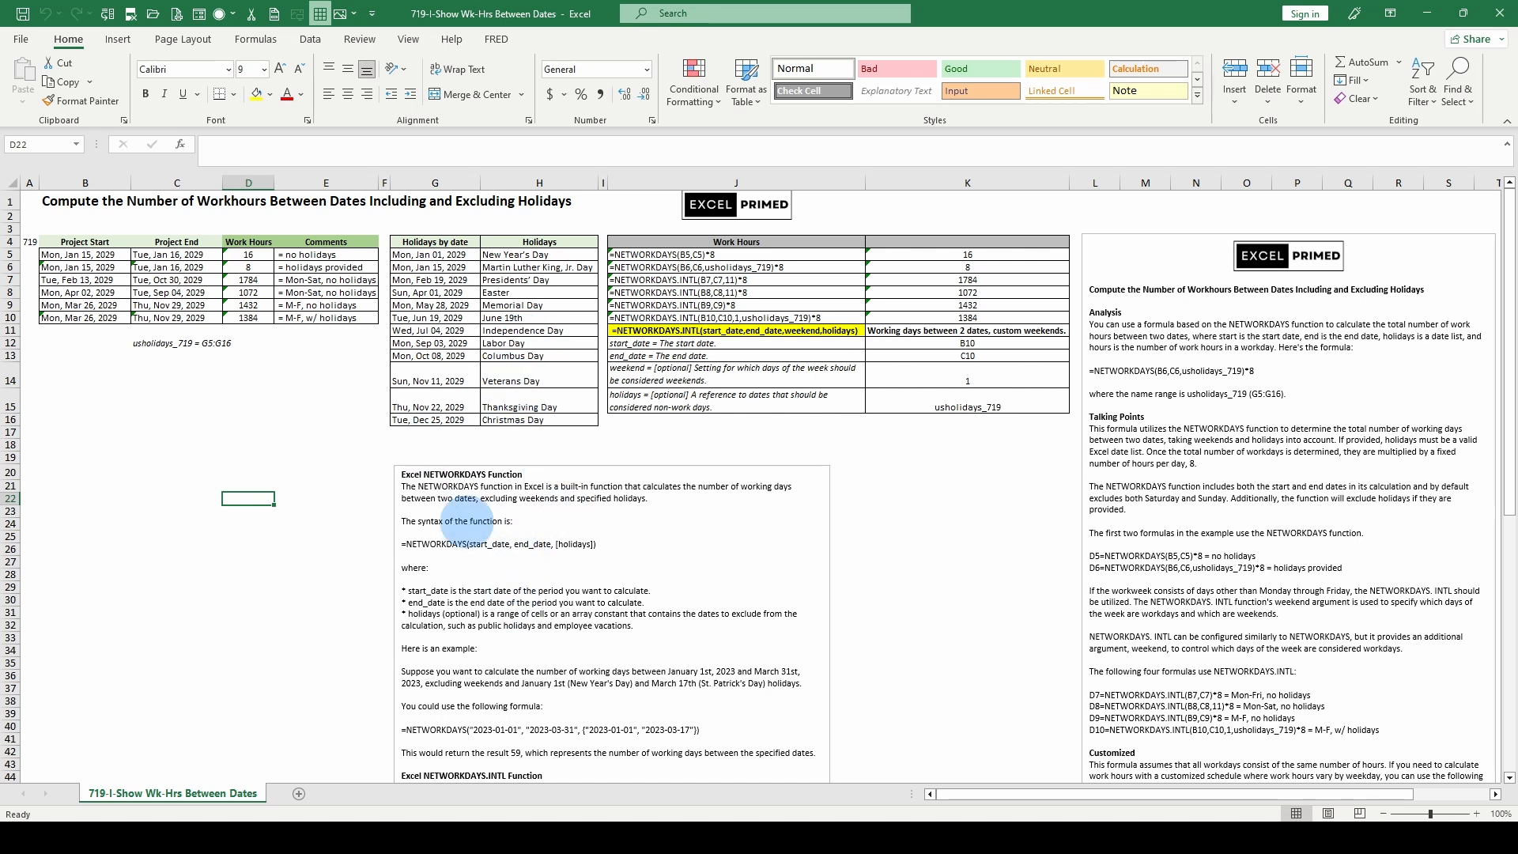
{"action": "scroll", "coordinate": [513, 615], "scroll_direction": "down", "scroll_amount": 1}
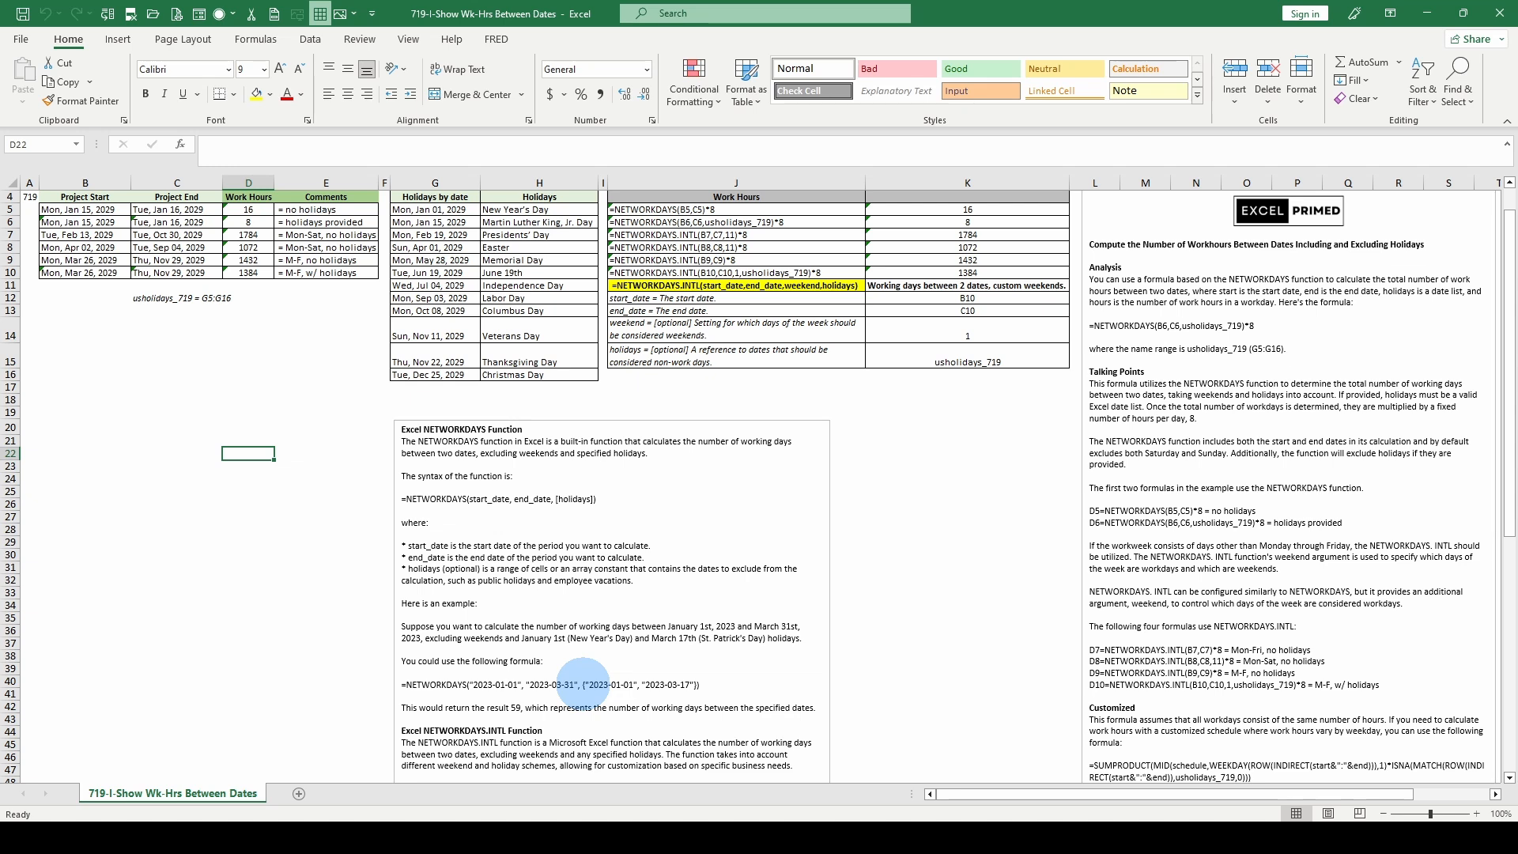
- Read the NETWORKDAYS.INTL notes, covering its syntax, the weekend and holidays arguments and the worked example
{"action": "scroll", "coordinate": [583, 684], "scroll_direction": "down", "scroll_amount": 5}
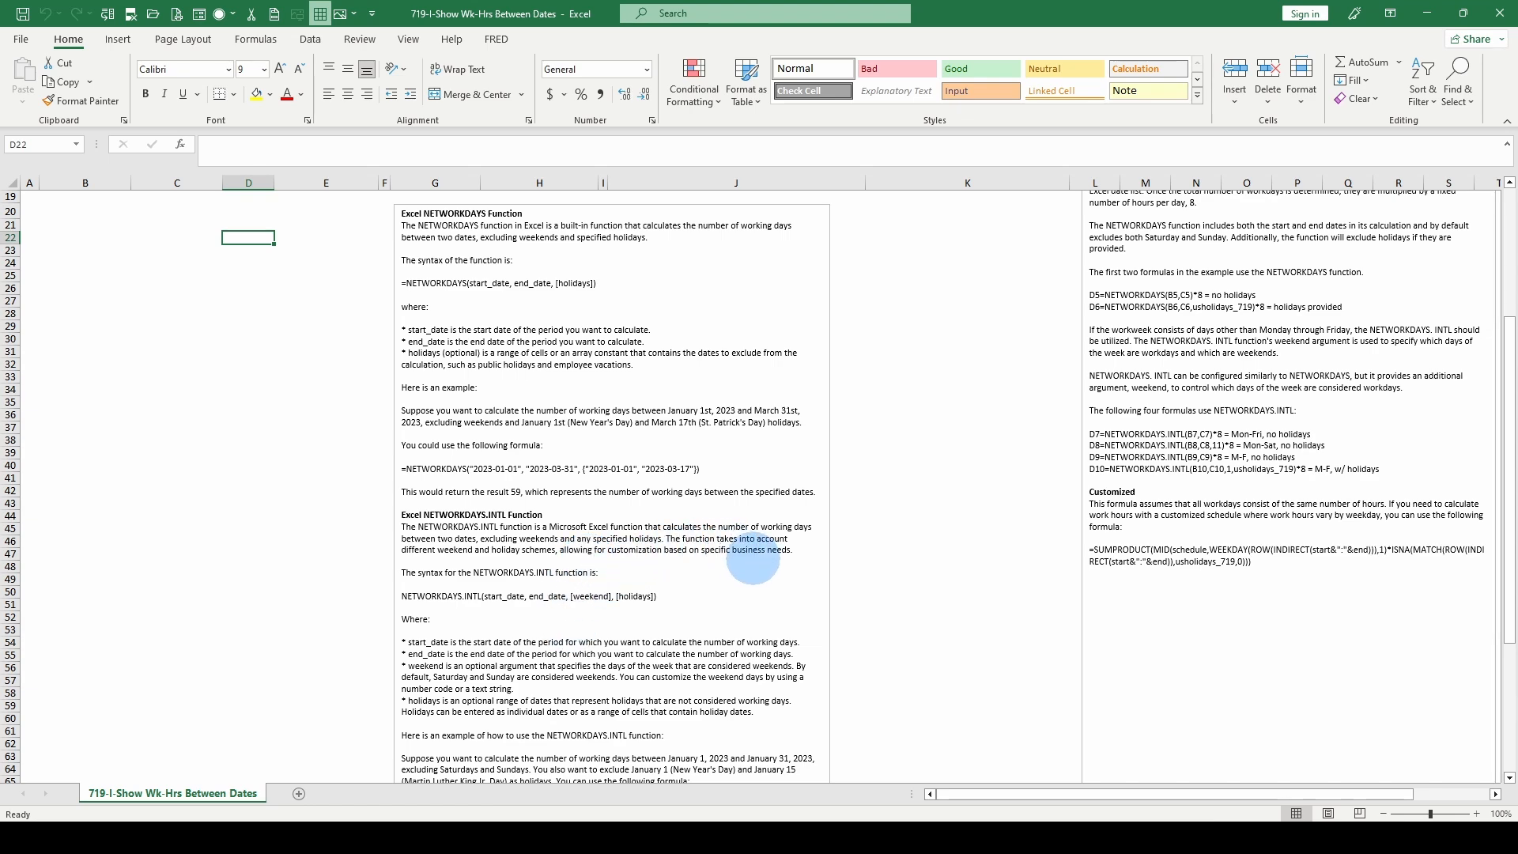
{"action": "scroll", "coordinate": [753, 558], "scroll_direction": "down", "scroll_amount": 2}
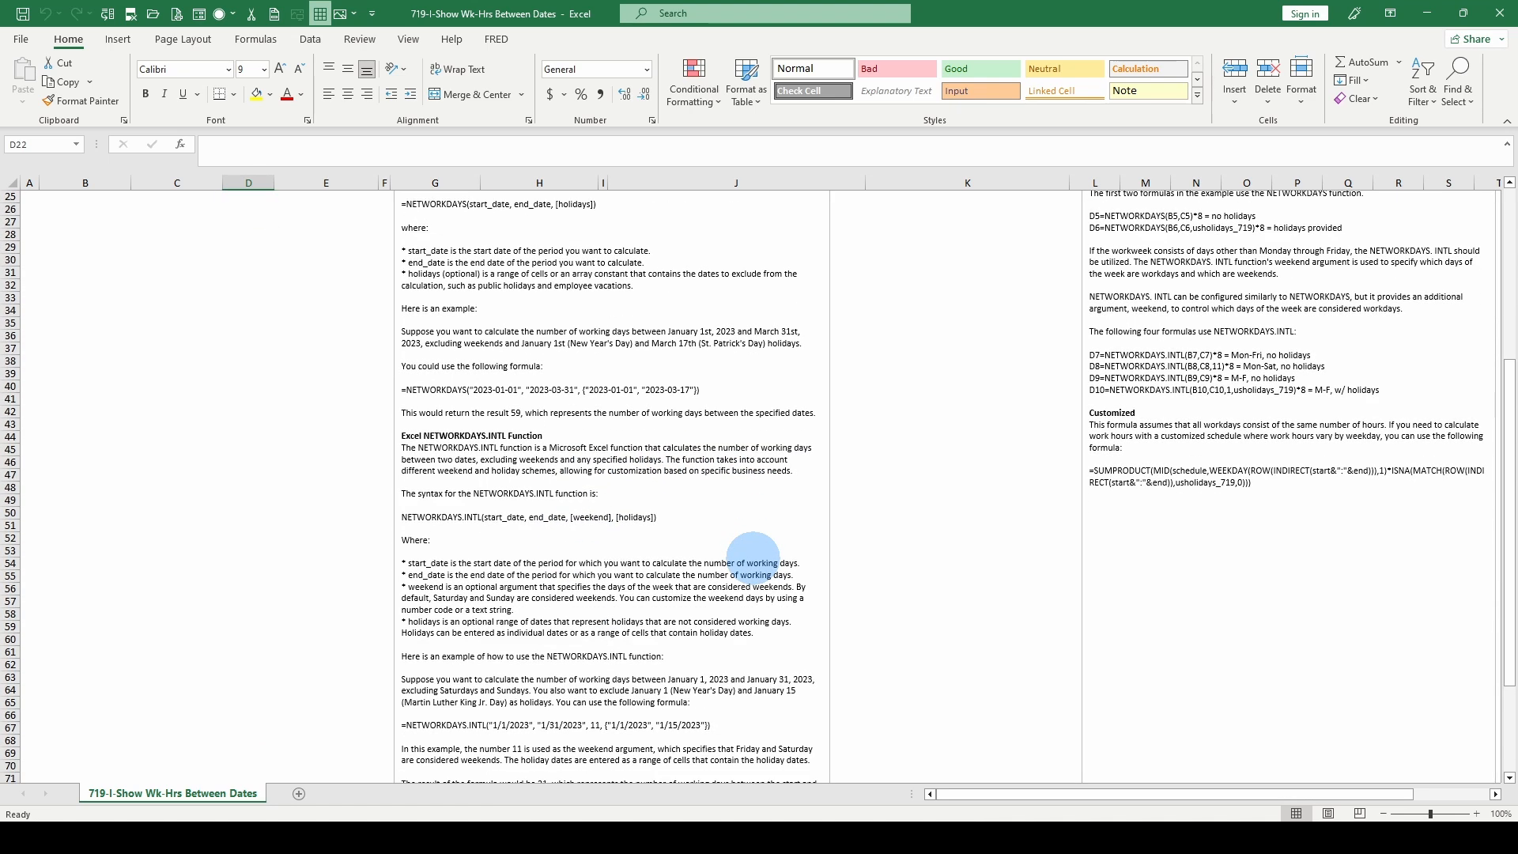
{"action": "scroll", "coordinate": [753, 558], "scroll_direction": "down", "scroll_amount": 1}
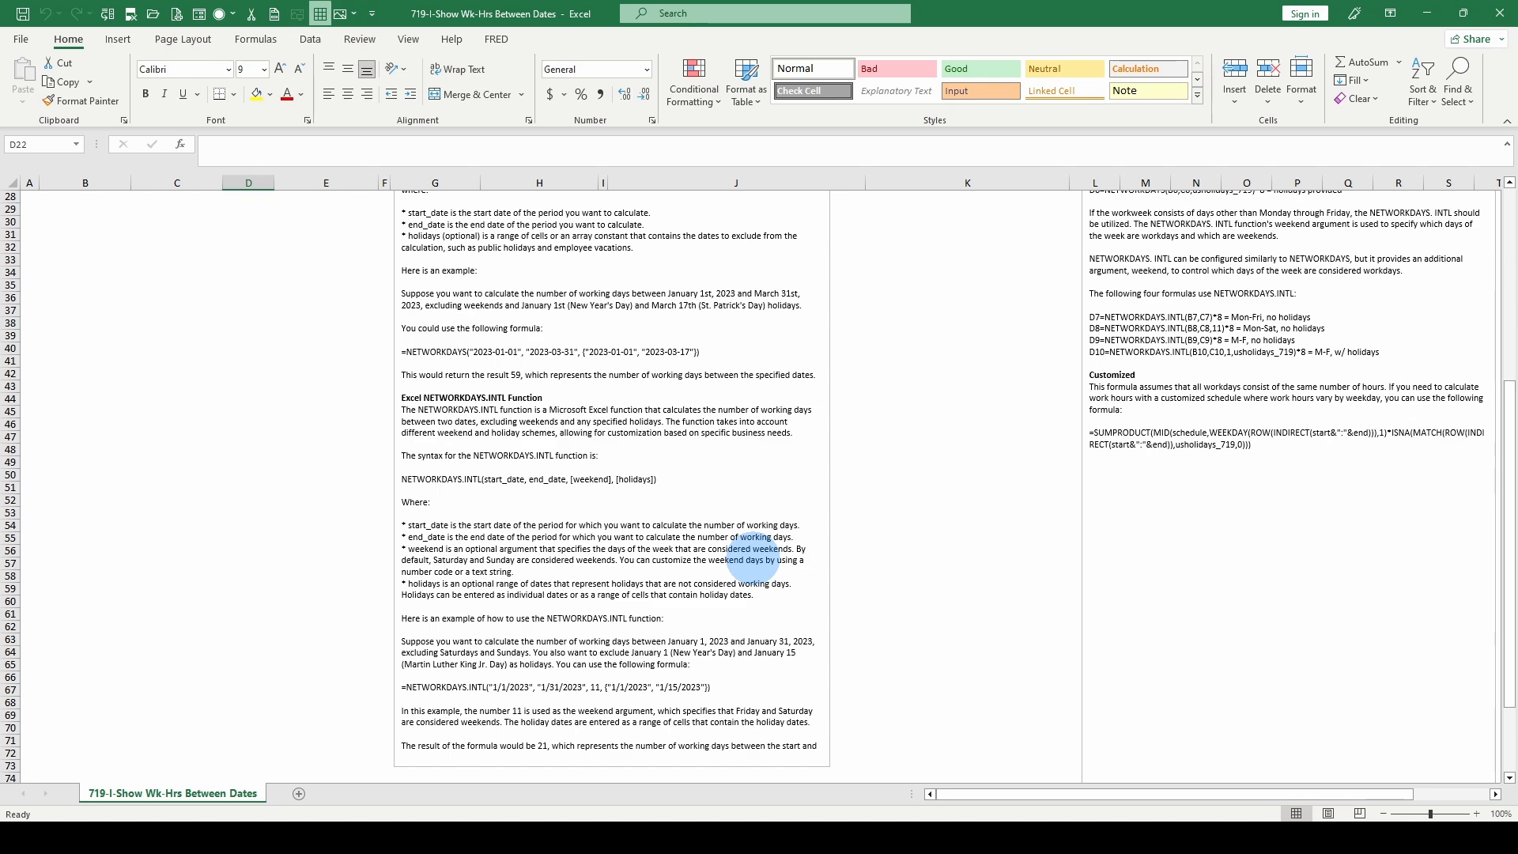
{"action": "scroll", "coordinate": [595, 688], "scroll_direction": "up", "scroll_amount": 3}
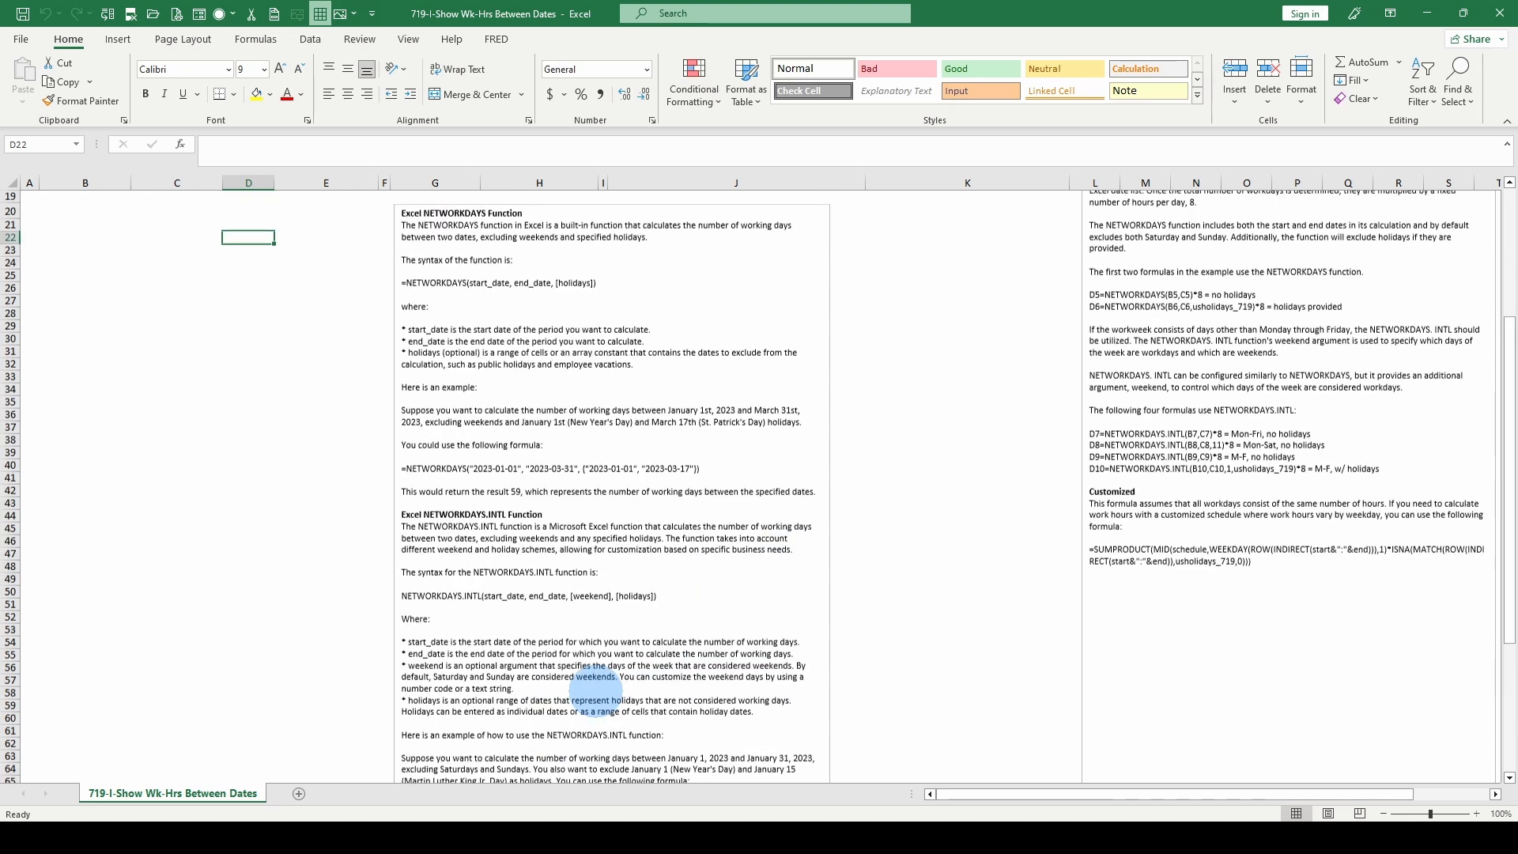
{"action": "scroll", "coordinate": [595, 688], "scroll_direction": "up", "scroll_amount": 6}
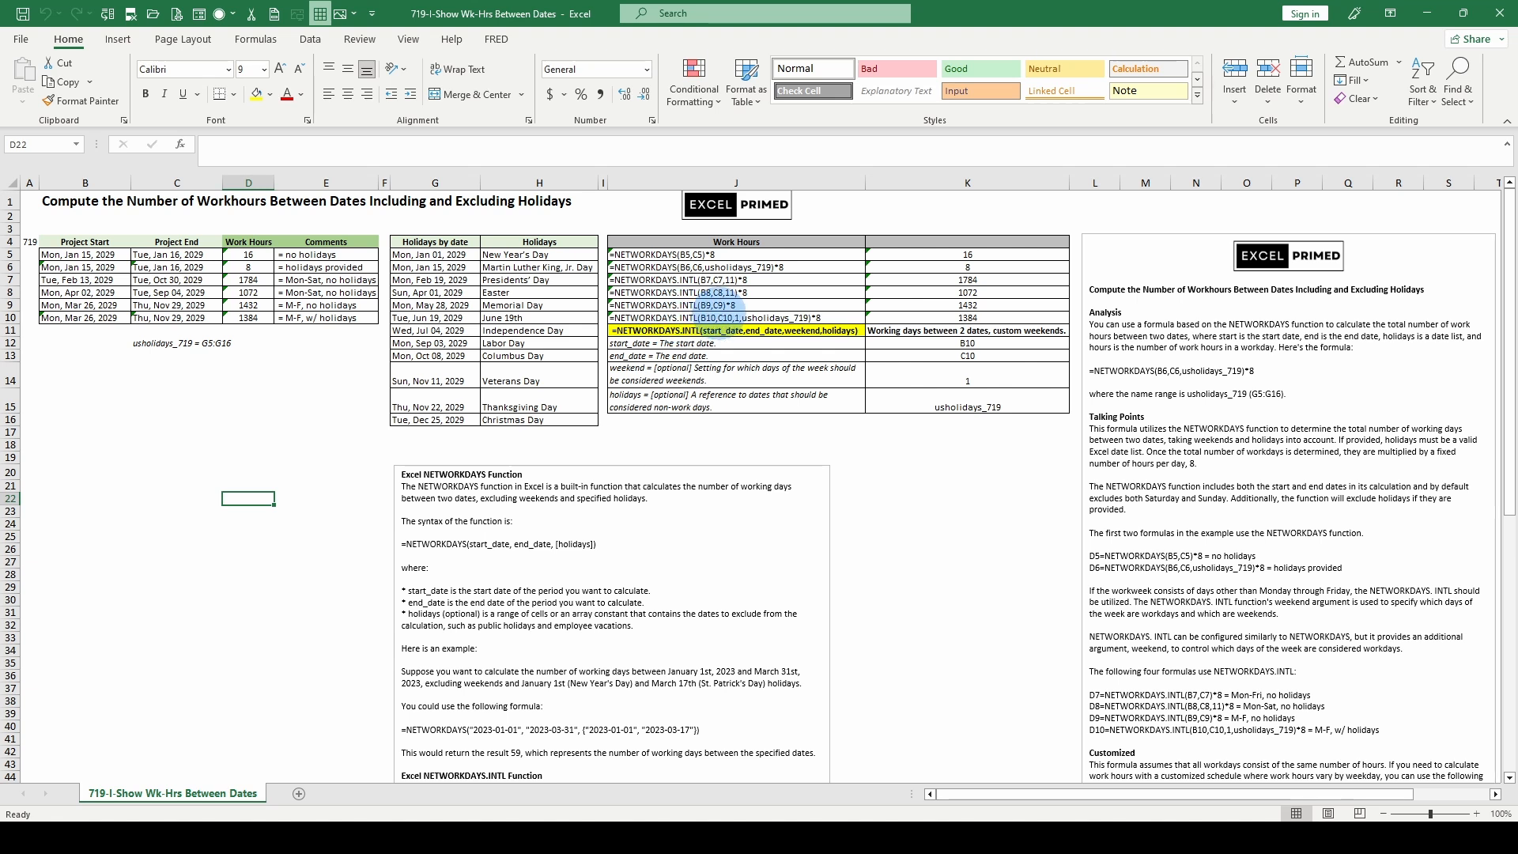
- Compare the formula texts in J5 and J9 of the Work Hours reference table with the live formula in D5
{"action": "left_click", "coordinate": [716, 307]}
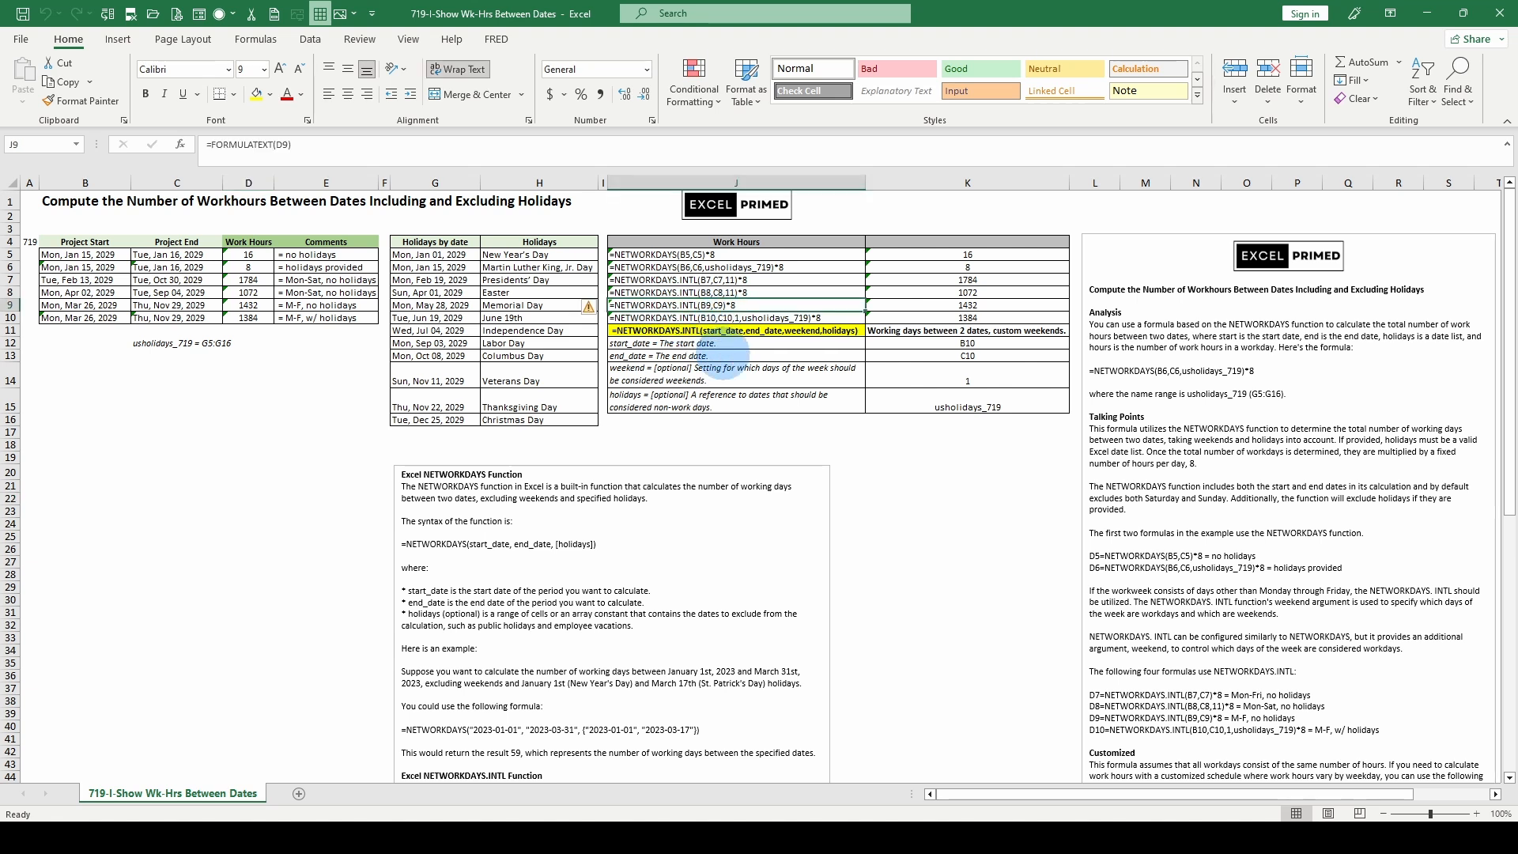
{"action": "left_click", "coordinate": [652, 250]}
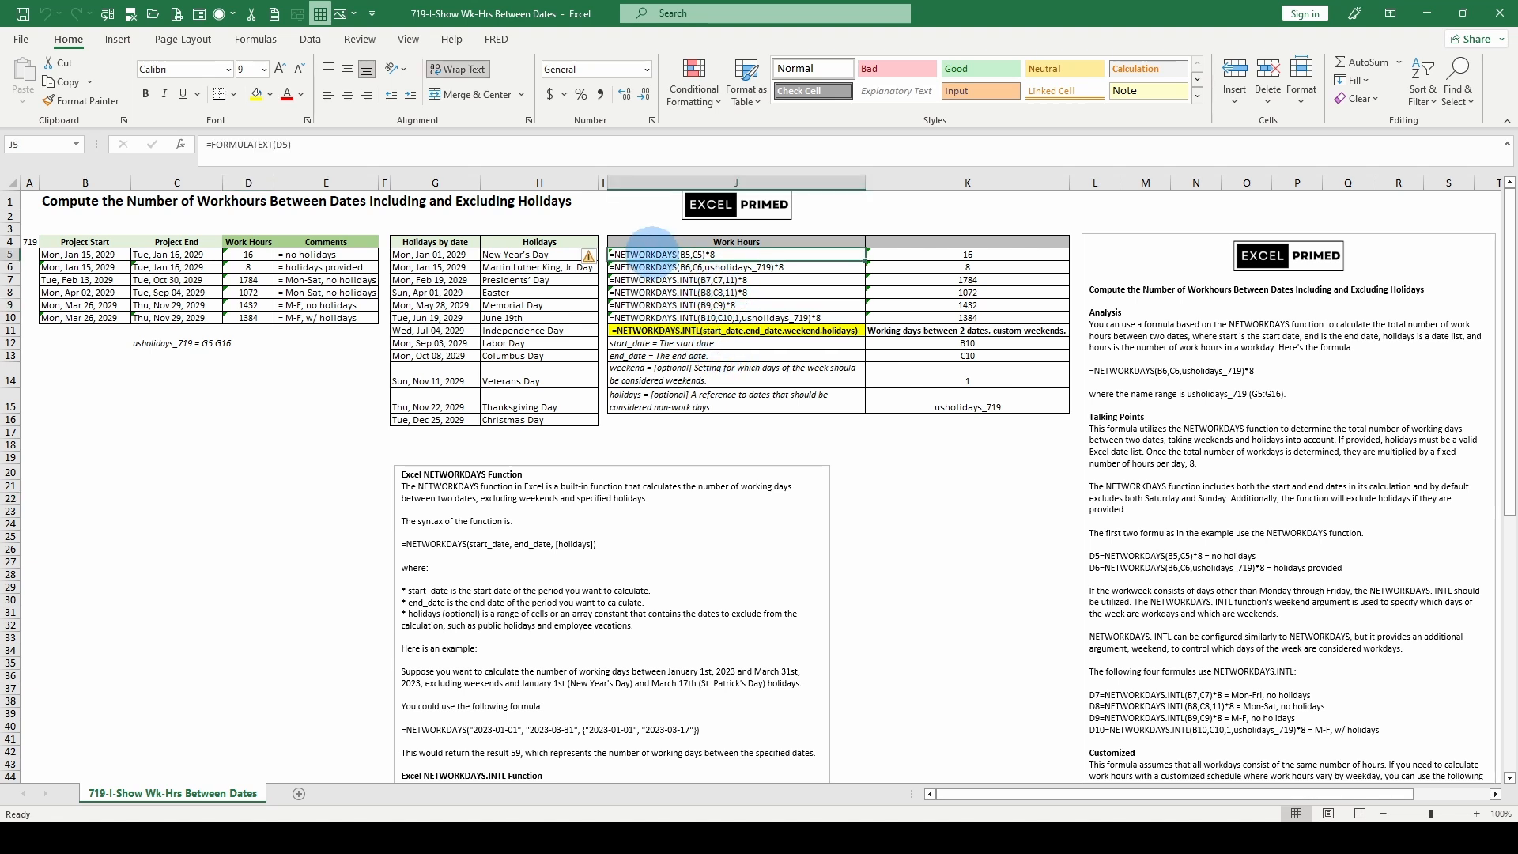
{"action": "left_click", "coordinate": [656, 305]}
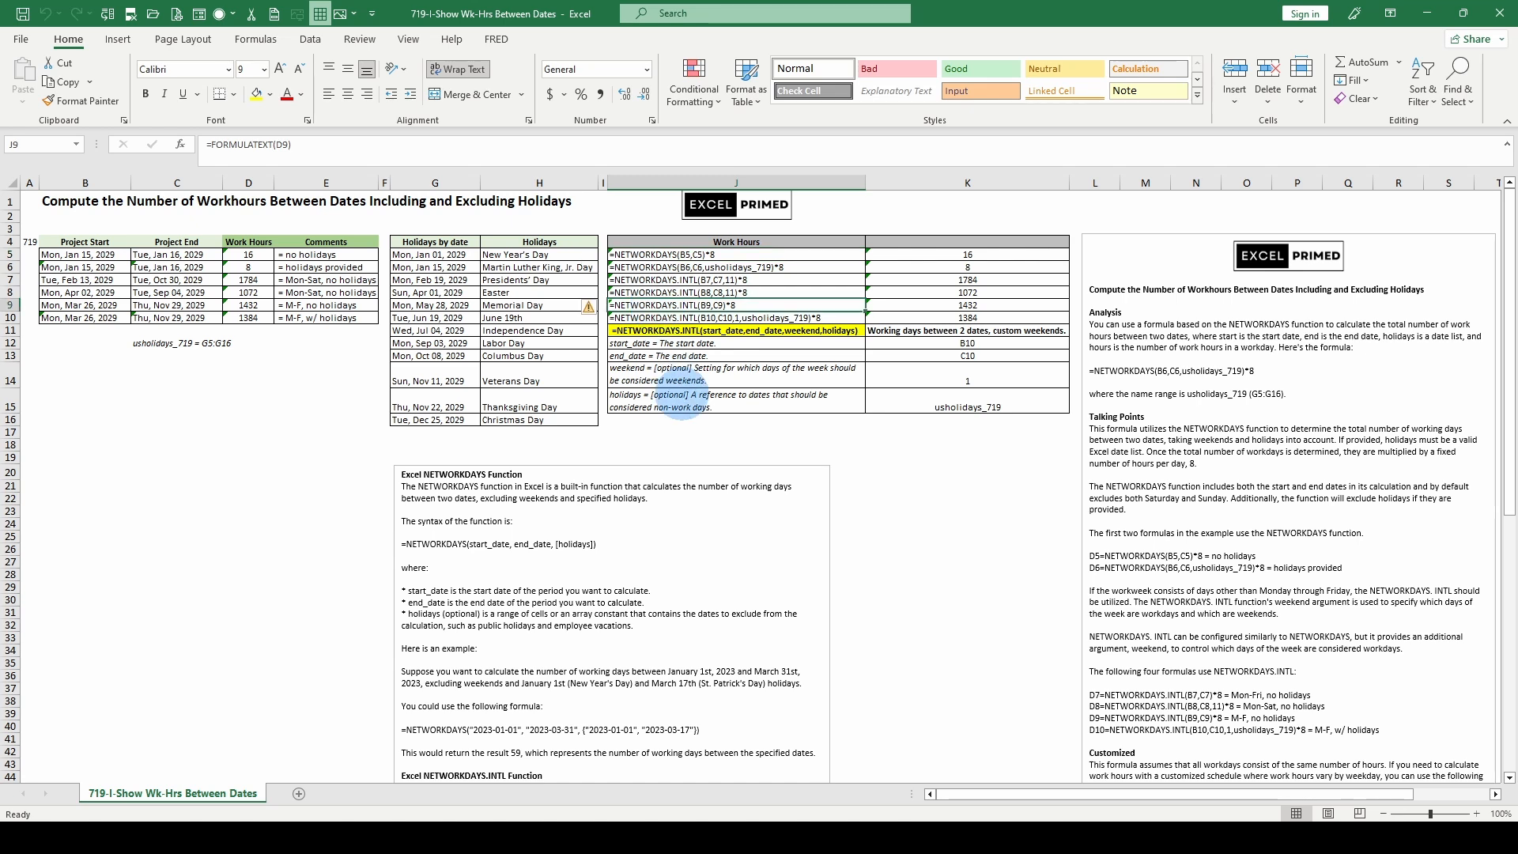
{"action": "scroll", "coordinate": [1222, 585], "scroll_direction": "down", "scroll_amount": 2}
{"action": "scroll", "coordinate": [1222, 585], "scroll_direction": "up", "scroll_amount": 2}
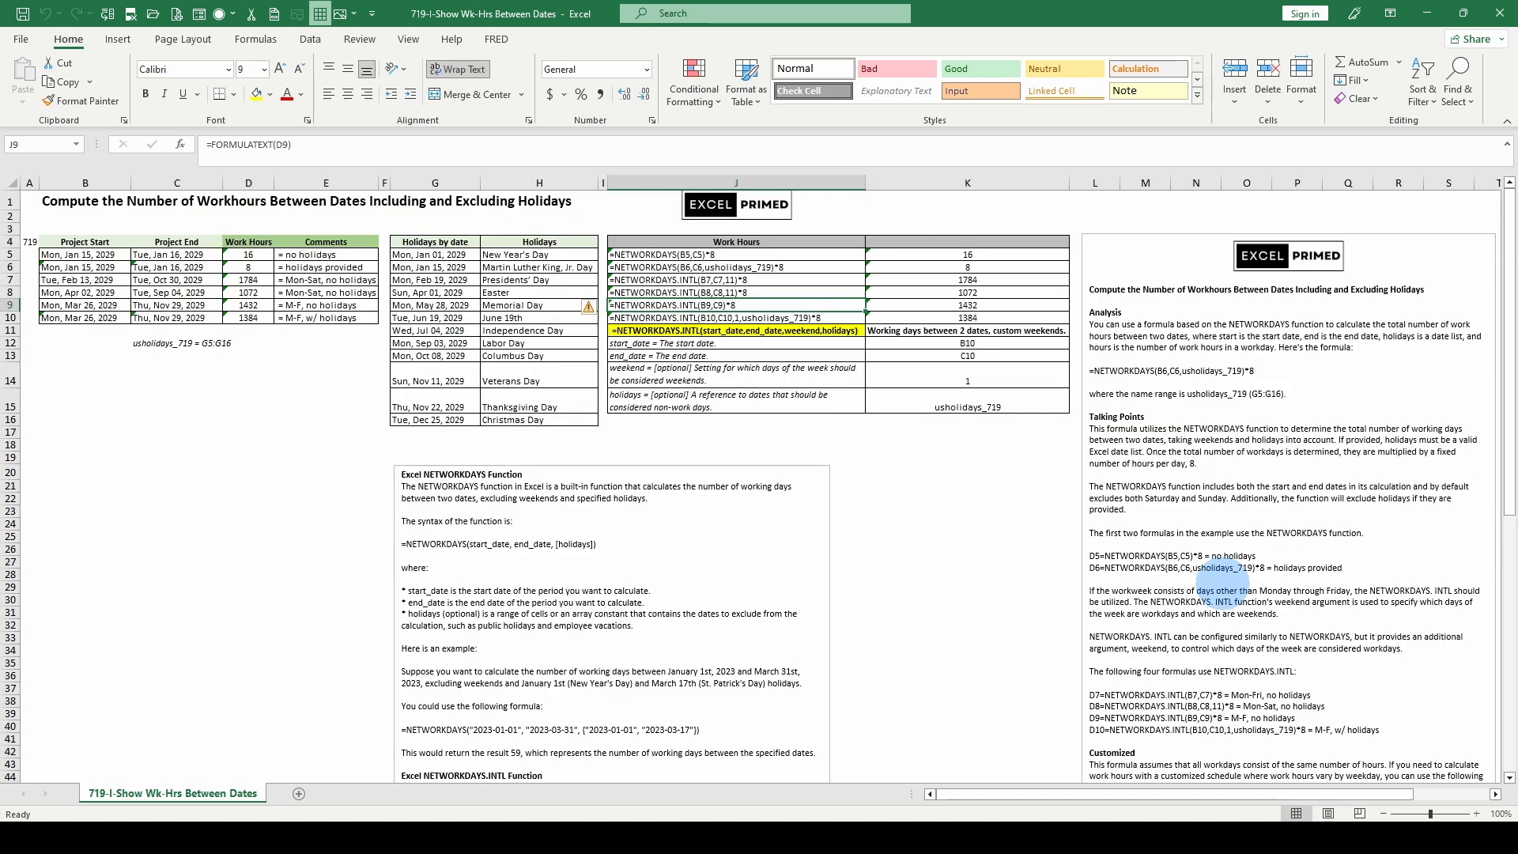
{"action": "scroll", "coordinate": [1222, 585], "scroll_direction": "down", "scroll_amount": 2}
{"action": "scroll", "coordinate": [1222, 585], "scroll_direction": "up", "scroll_amount": 2}
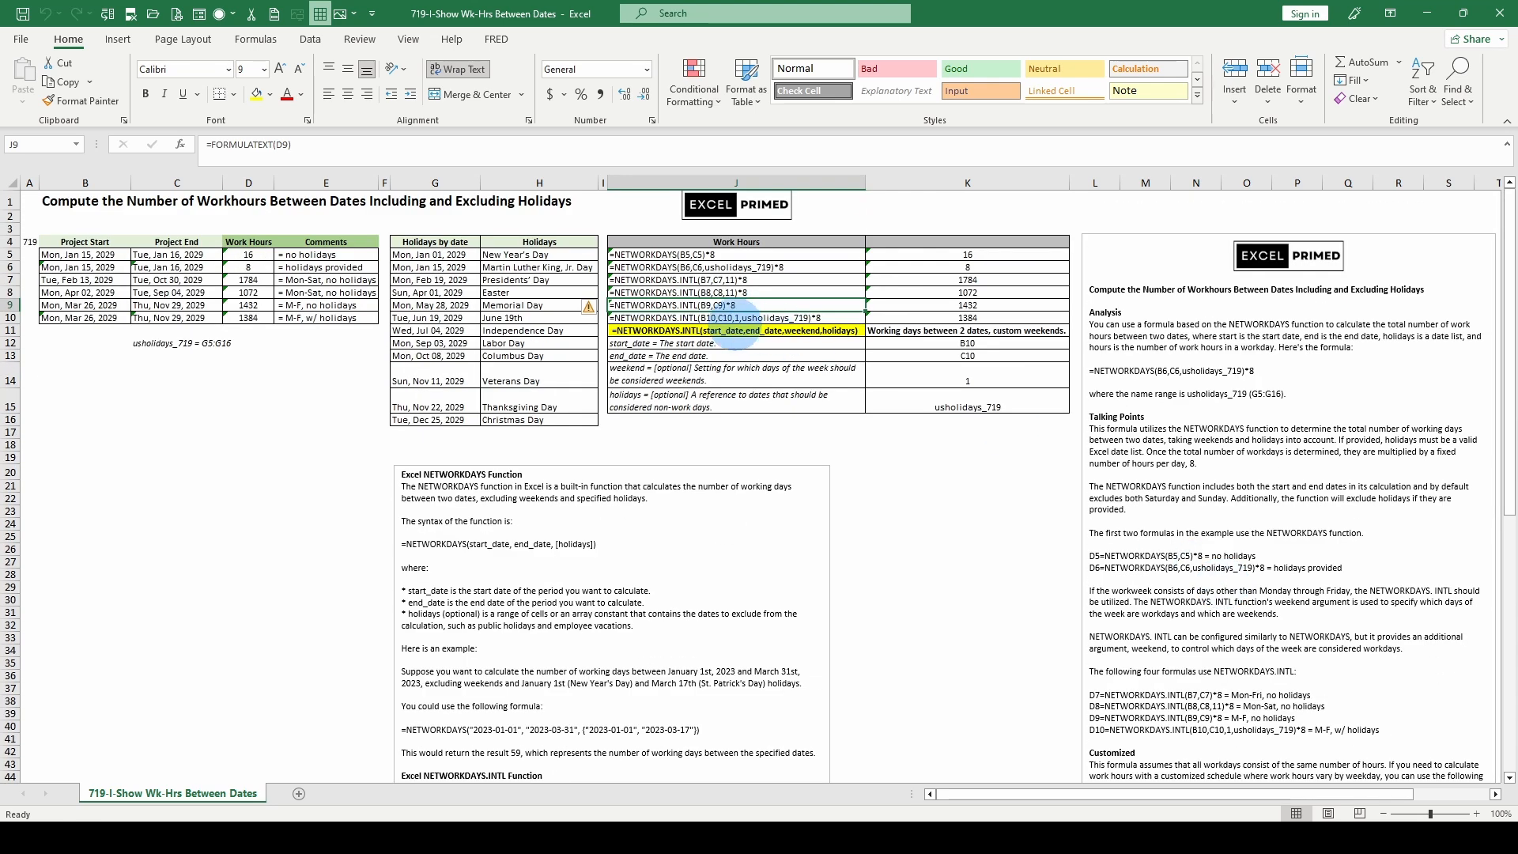
{"action": "left_click", "coordinate": [250, 253]}
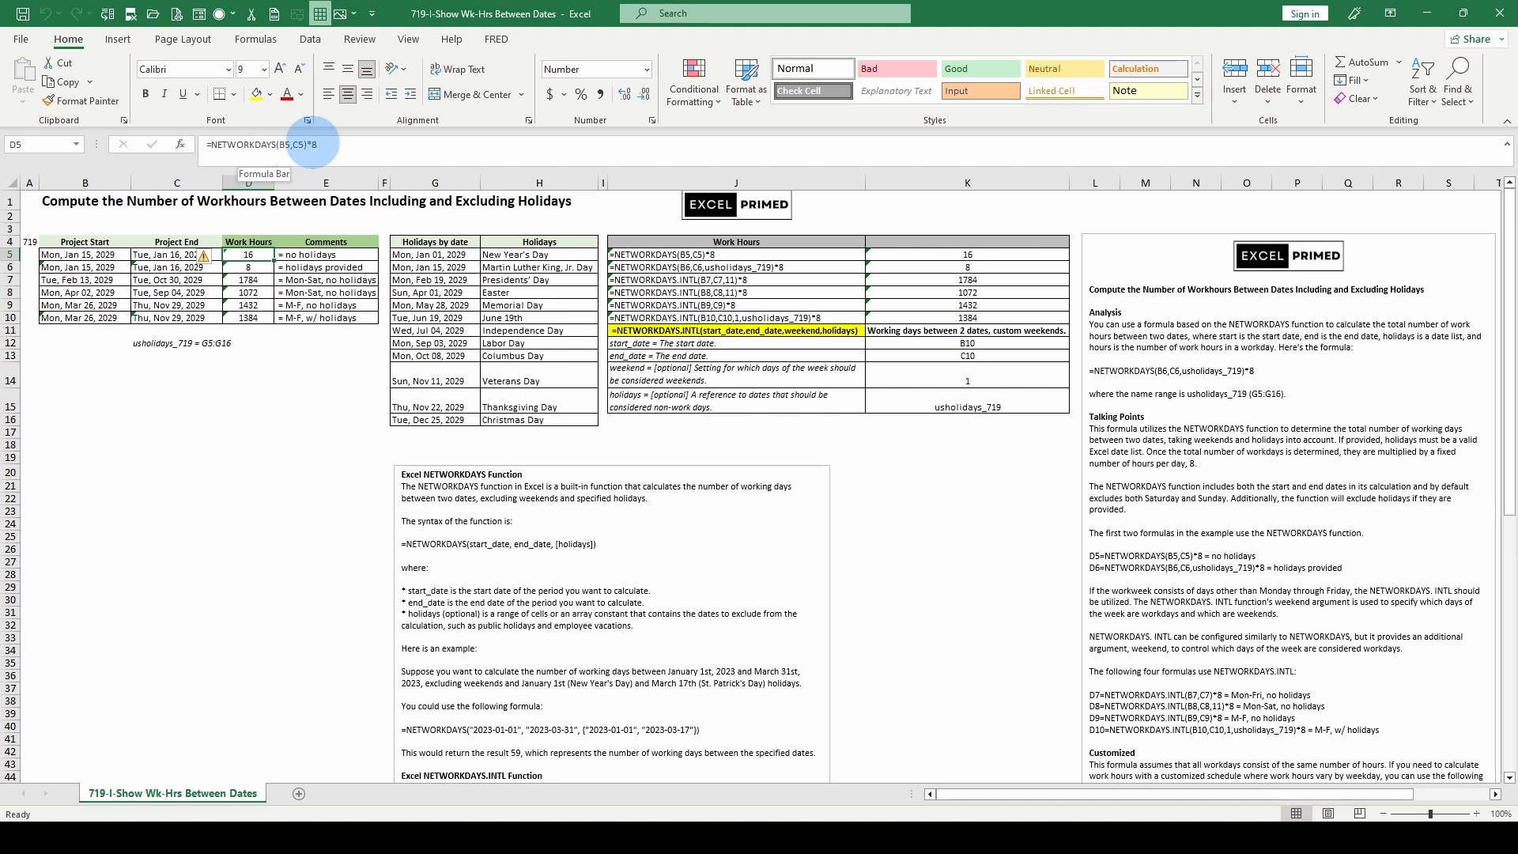
{"action": "left_click", "coordinate": [144, 255]}
- Check the usholidays_719 note in C12 against the holiday list by selecting the dates G5:G16
{"action": "left_click", "coordinate": [153, 347]}
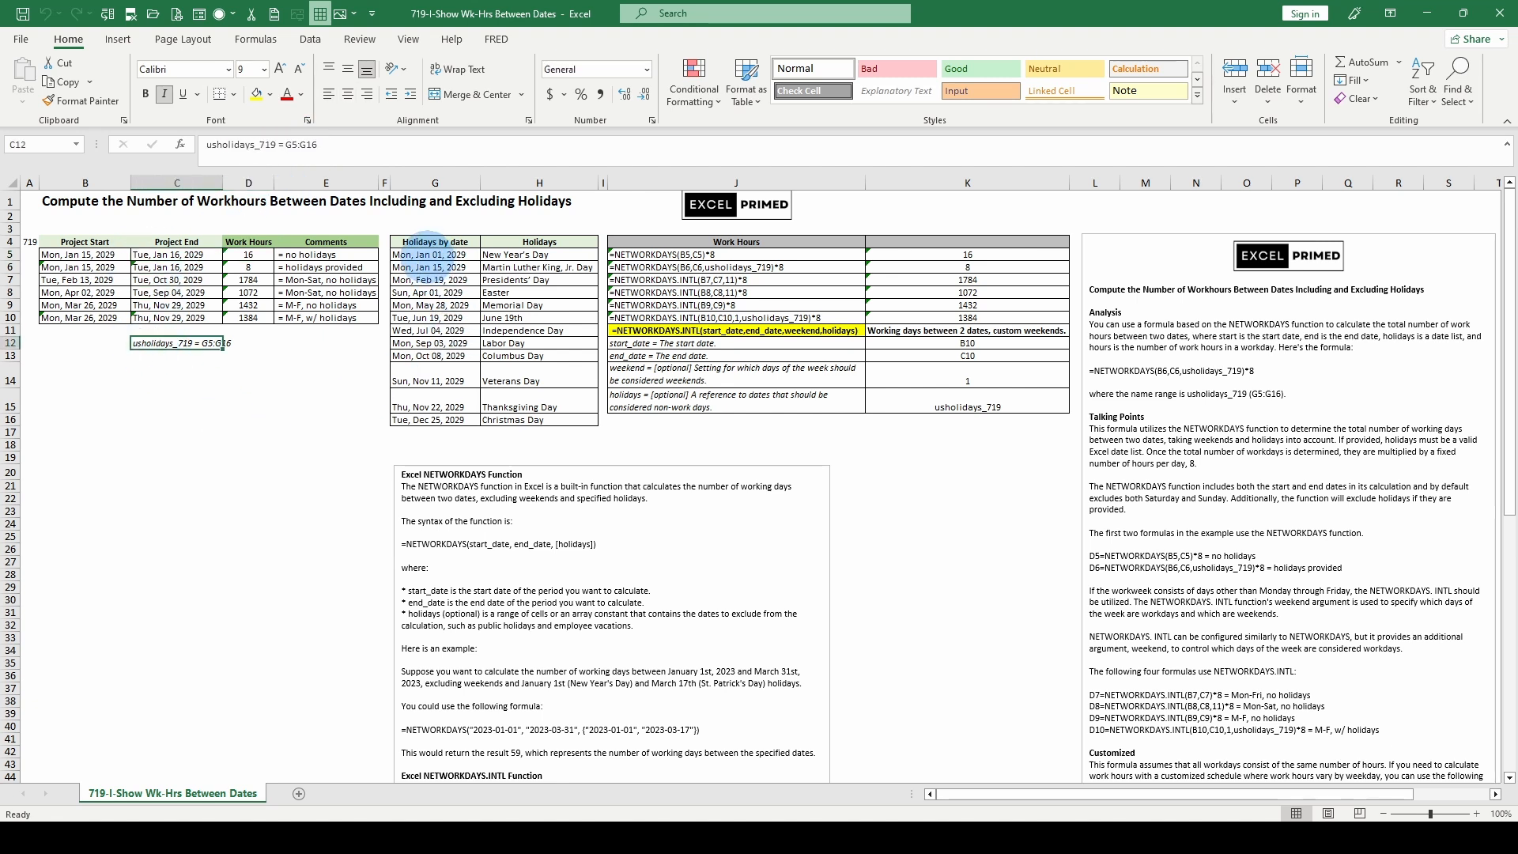
{"action": "left_click", "coordinate": [427, 254]}
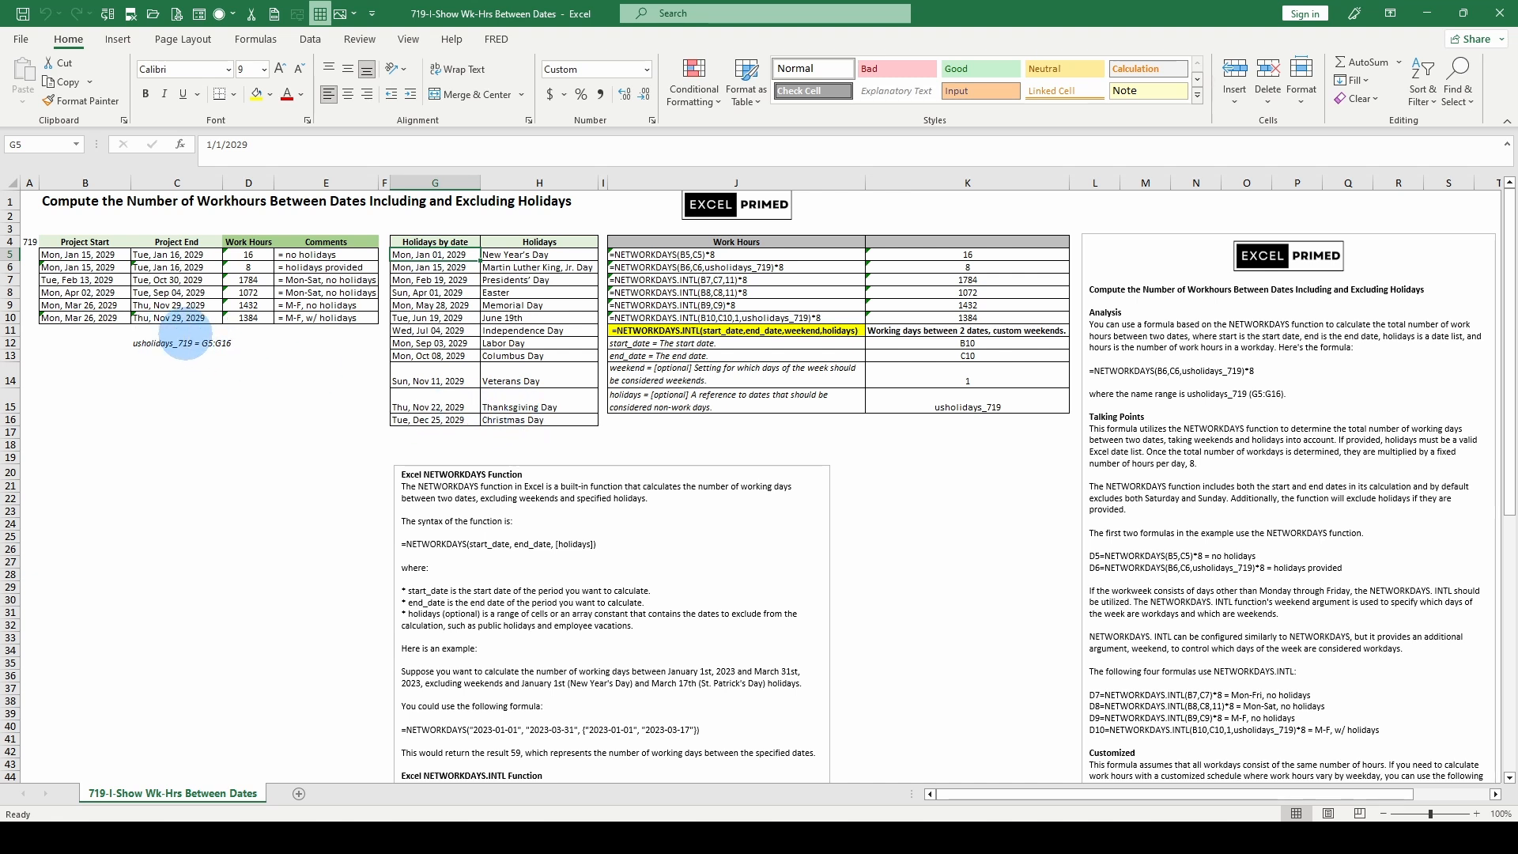
{"action": "left_click_drag", "start_coordinate": [419, 255], "coordinate": [548, 419]}
{"action": "left_click", "coordinate": [542, 267]}
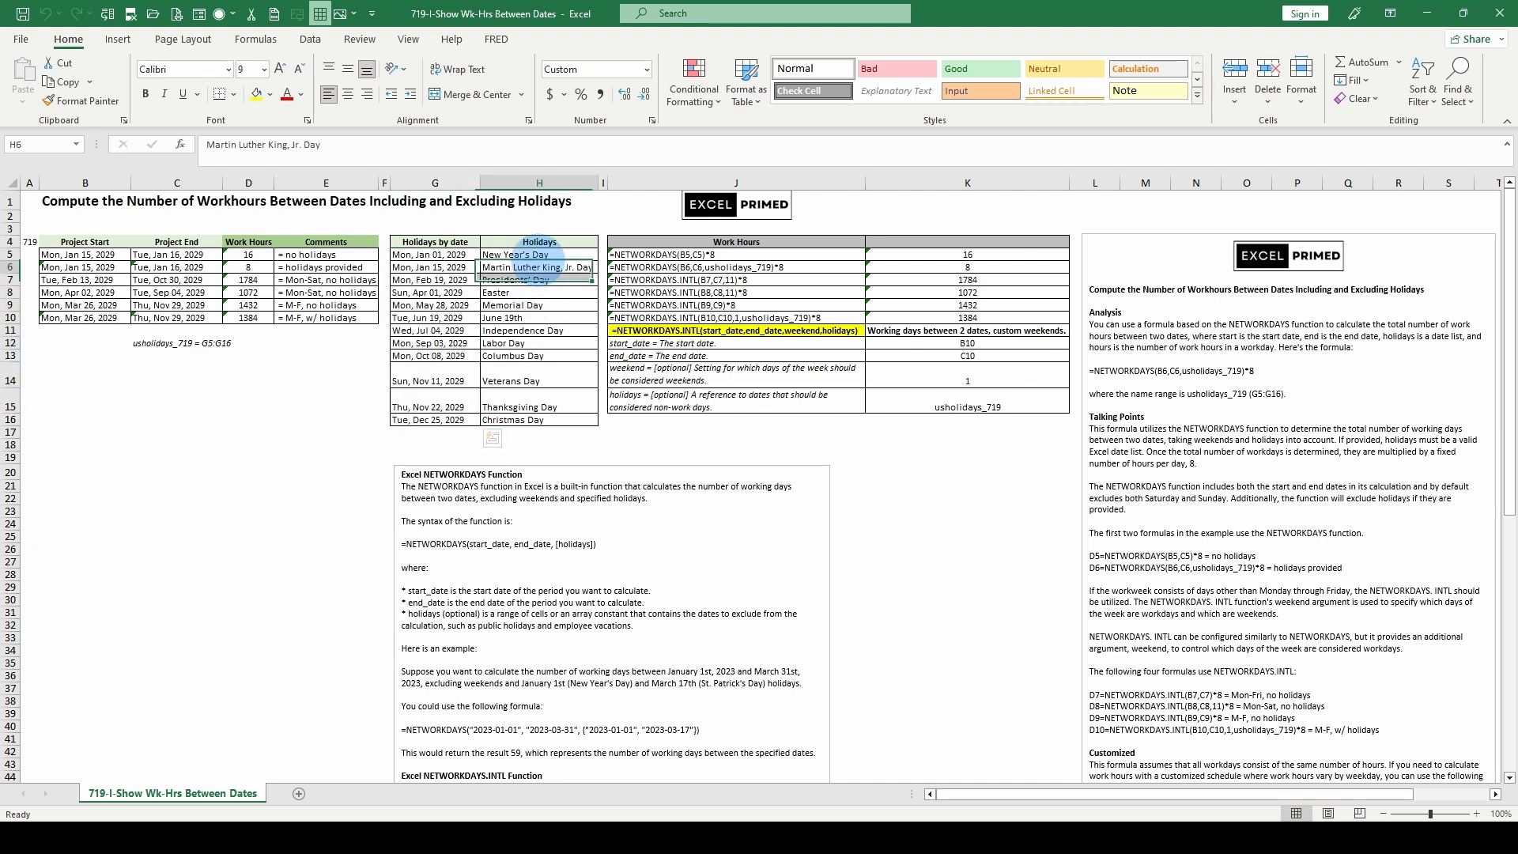
{"action": "left_click", "coordinate": [425, 254]}
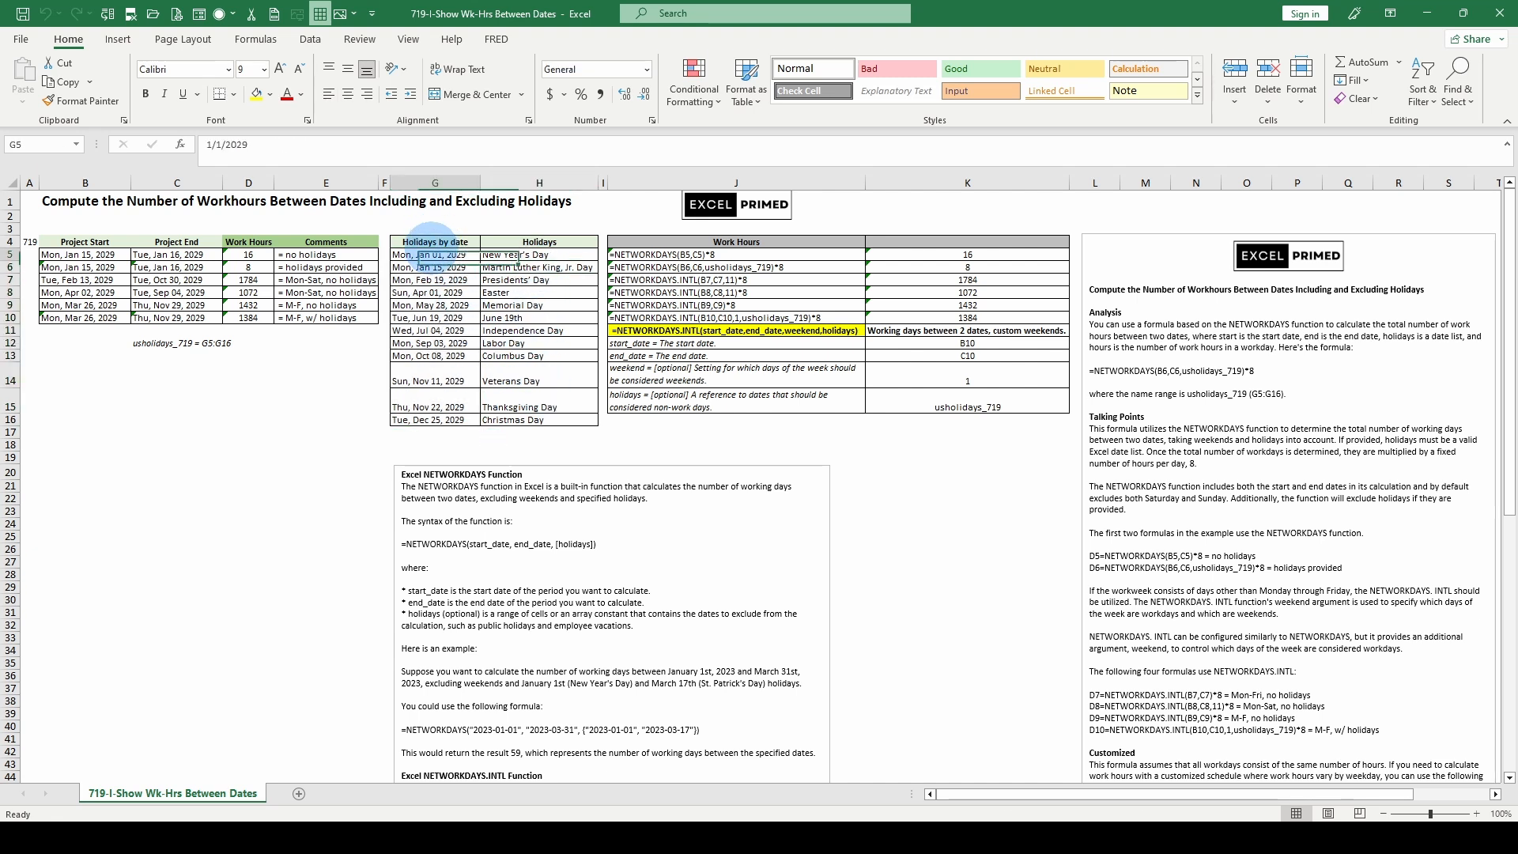
{"action": "left_click_drag", "start_coordinate": [426, 255], "coordinate": [431, 419]}
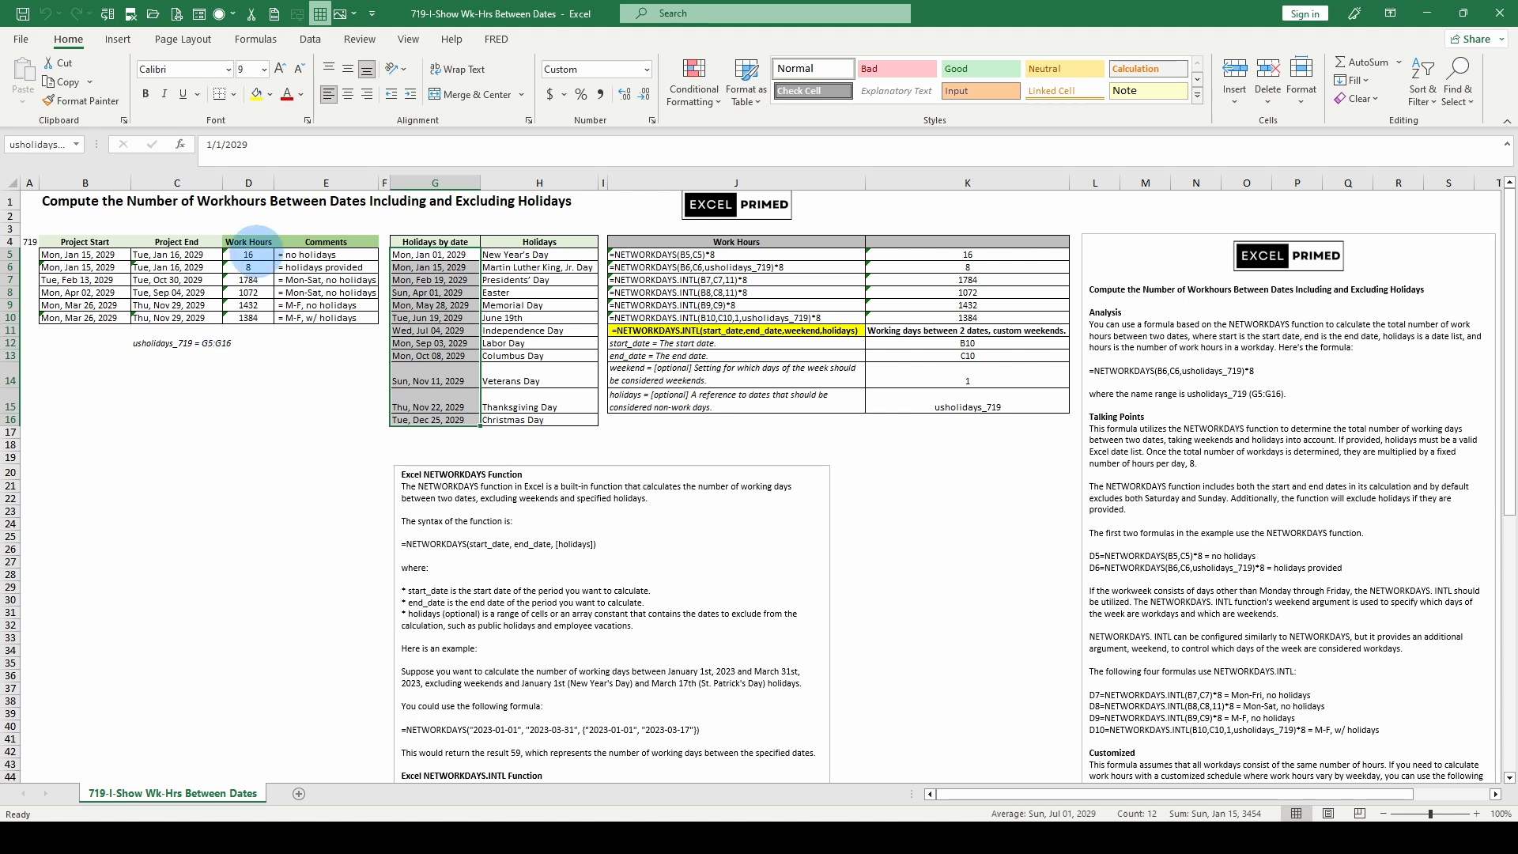
- Inspect the first project's work hours formula in D5 and its start and end dates in B5 and C5
{"action": "left_click", "coordinate": [248, 254]}
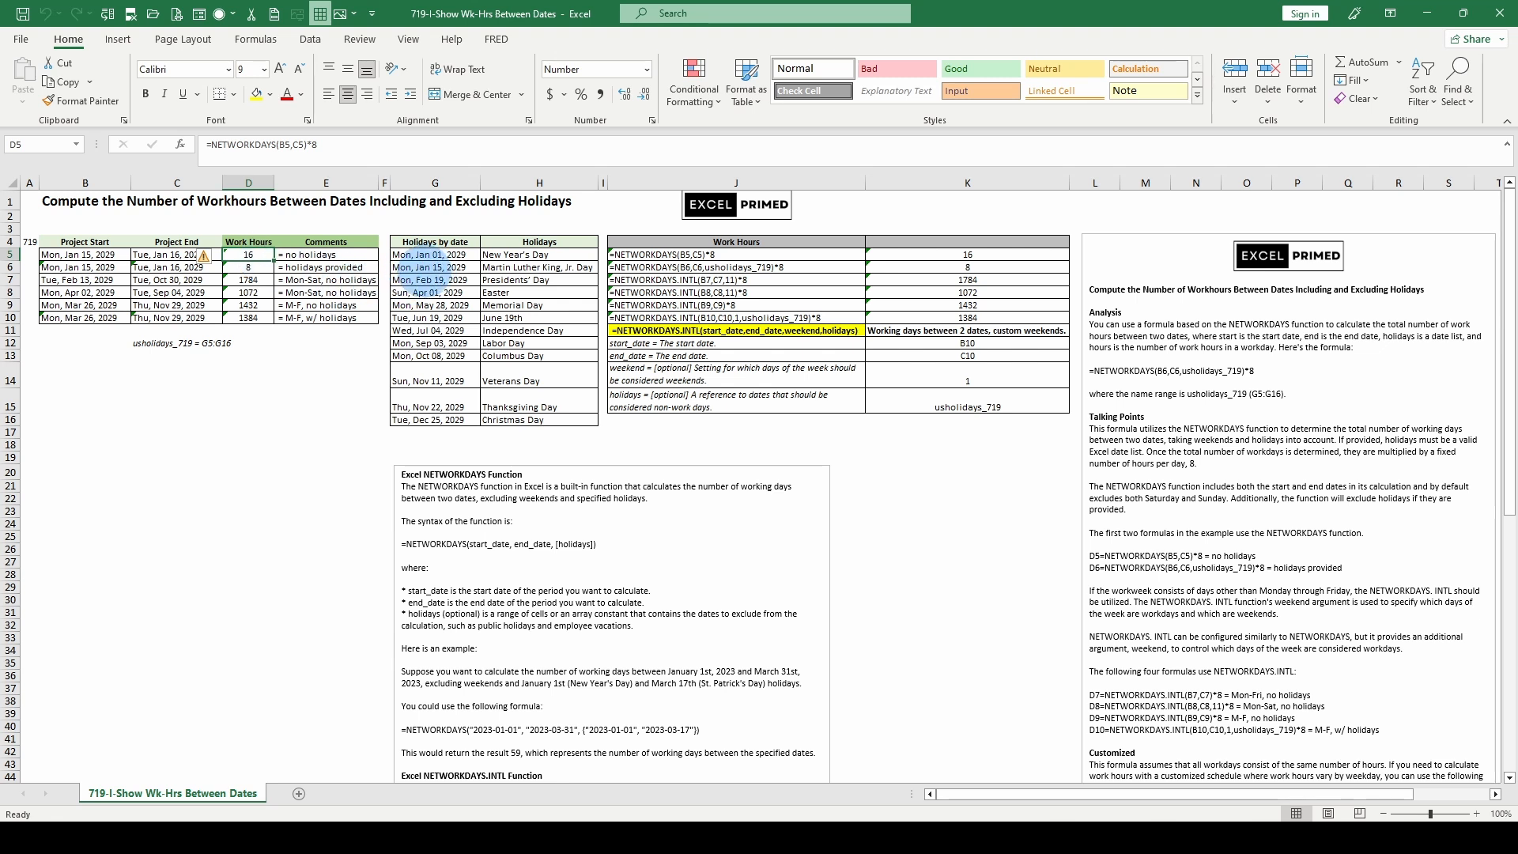
{"action": "left_click", "coordinate": [95, 255]}
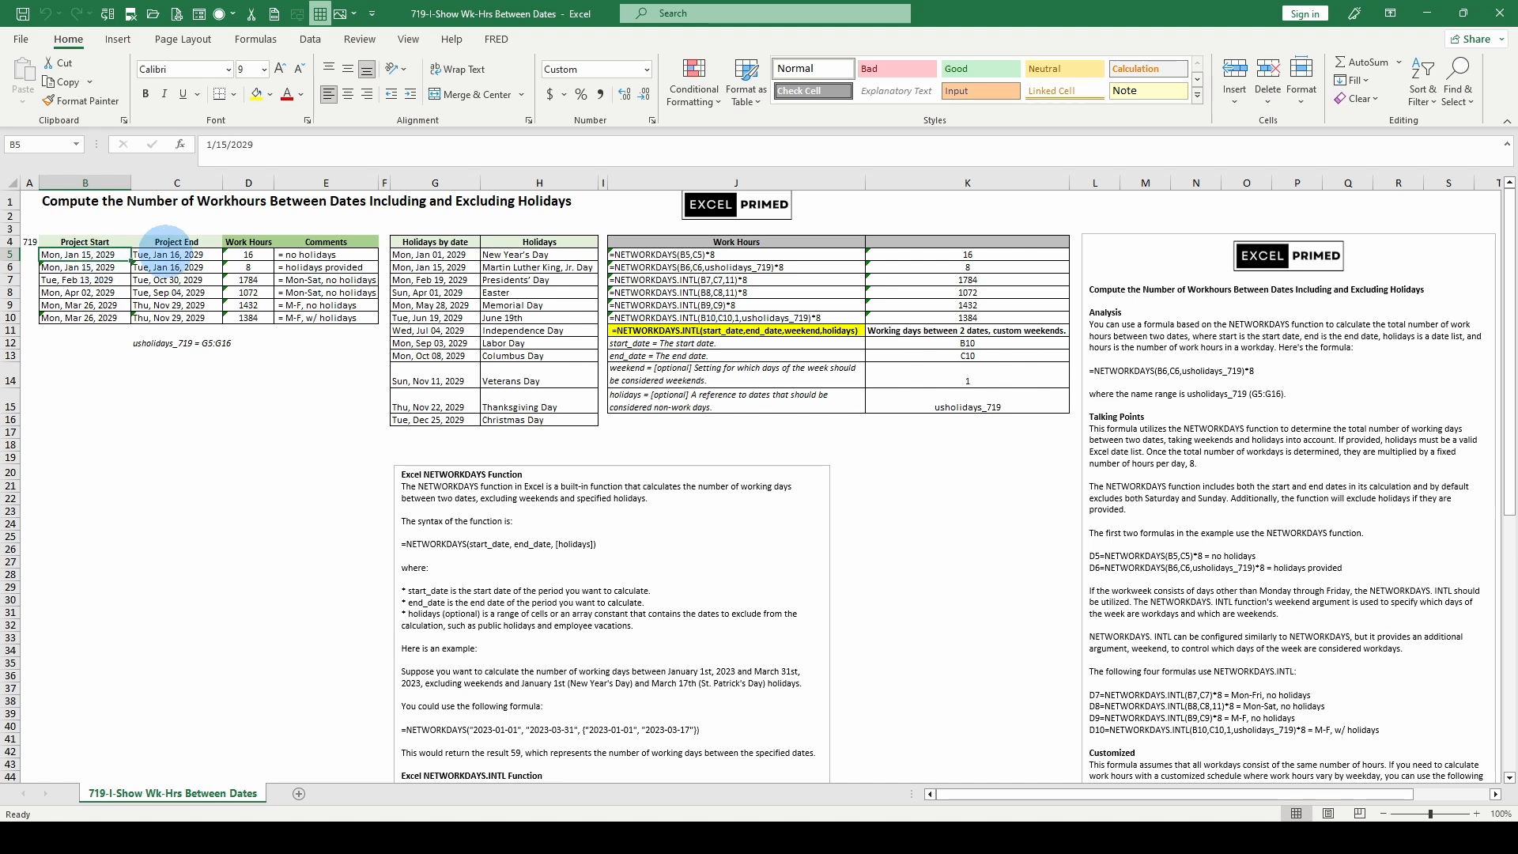
{"action": "left_click", "coordinate": [181, 255]}
- Try the D5 formula without the *8 multiplier as =NETWORKDAYS(B5,C5), and undo the change
{"action": "left_click", "coordinate": [252, 255]}
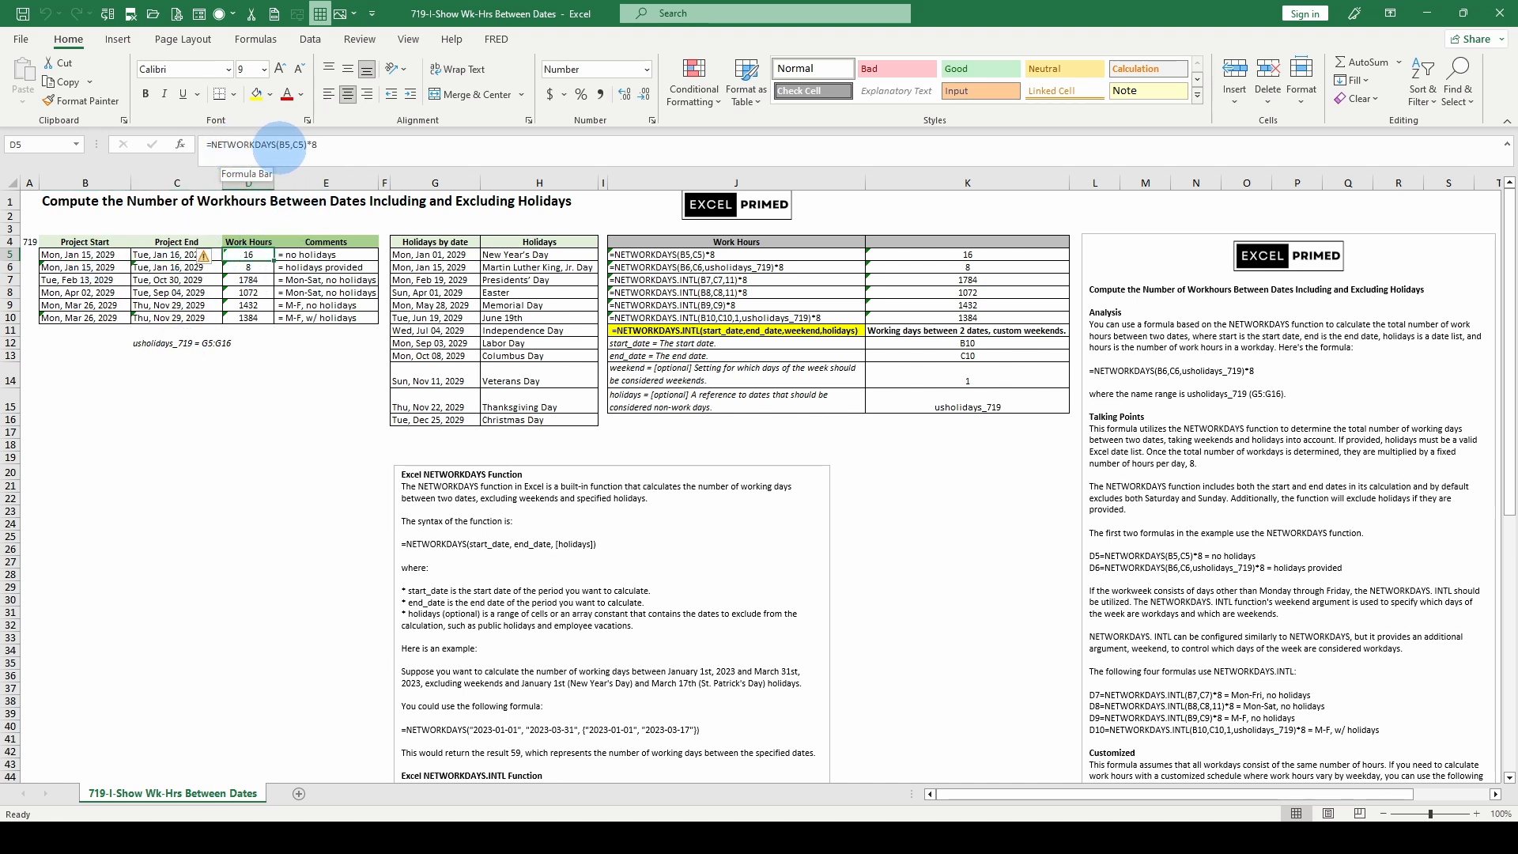
{"action": "left_click", "coordinate": [307, 143]}
{"action": "key", "text": "BackSpace"}
{"action": "key", "text": "BackSpace"}
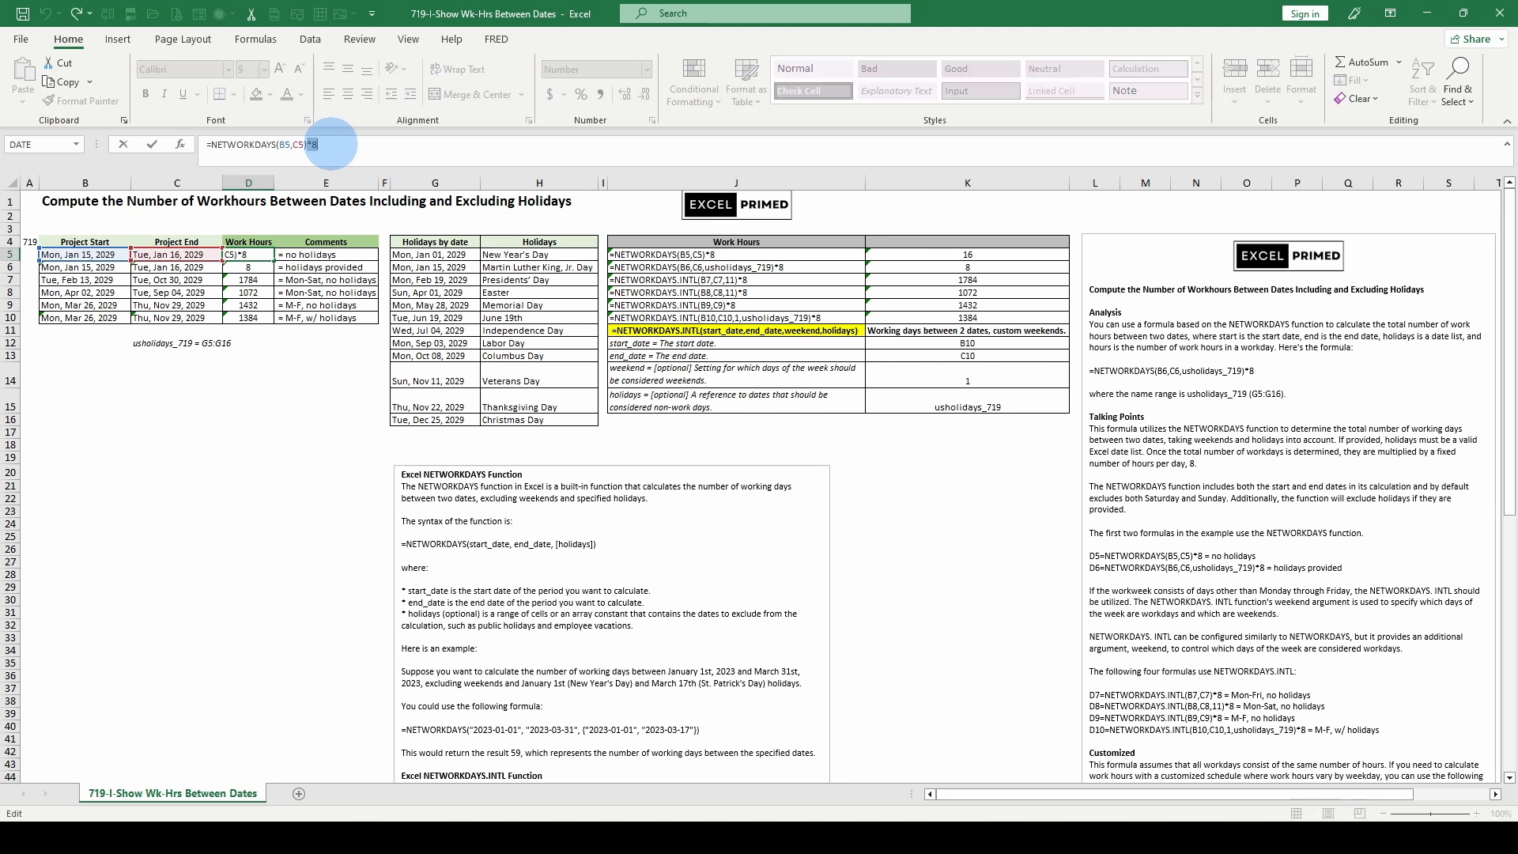
{"action": "key", "text": "ctrl+Return"}
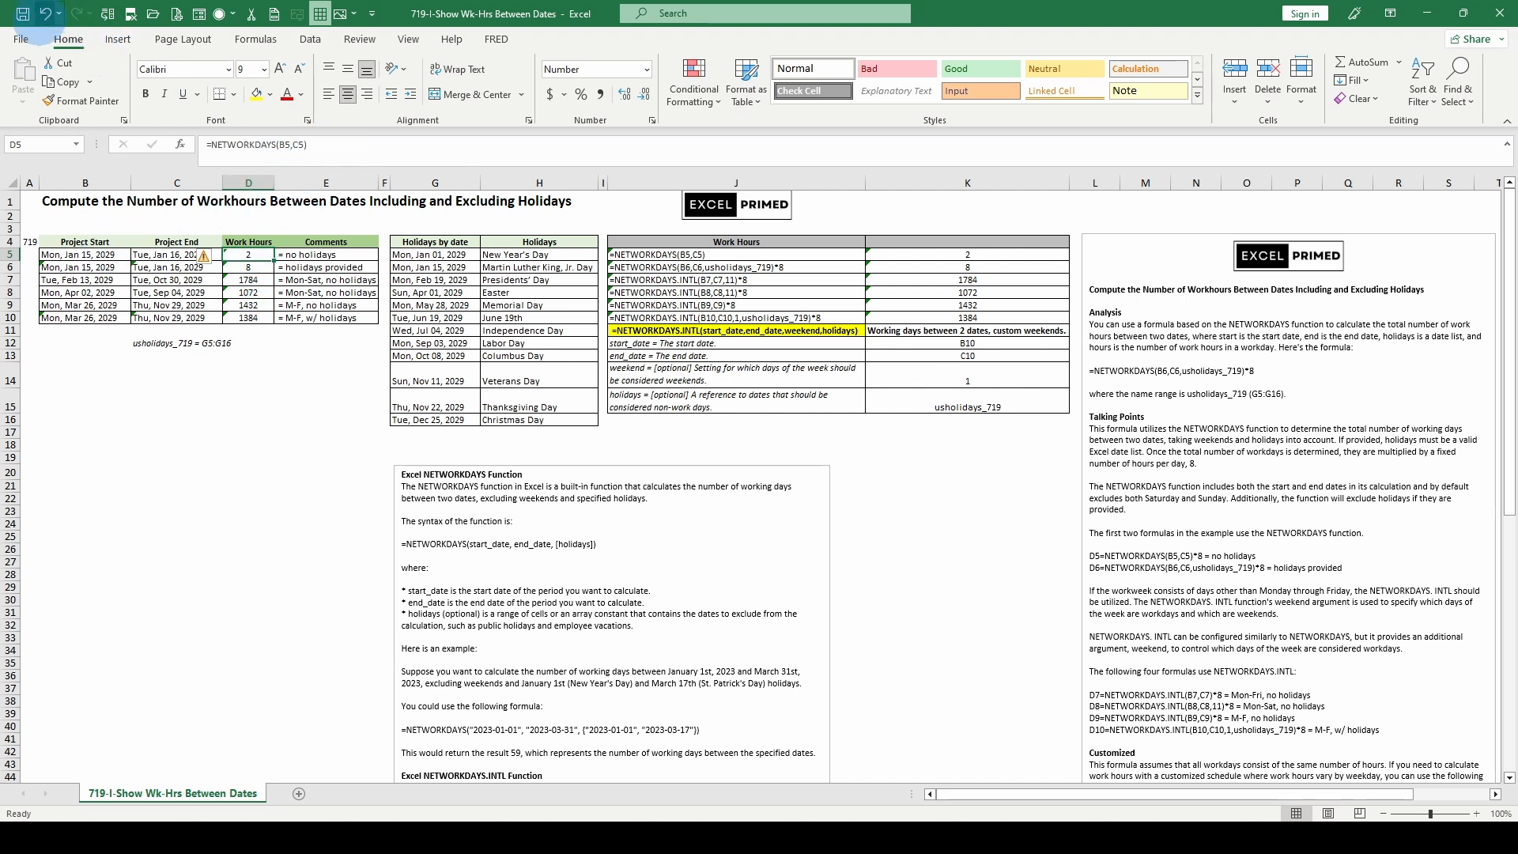
{"action": "left_click", "coordinate": [45, 13]}
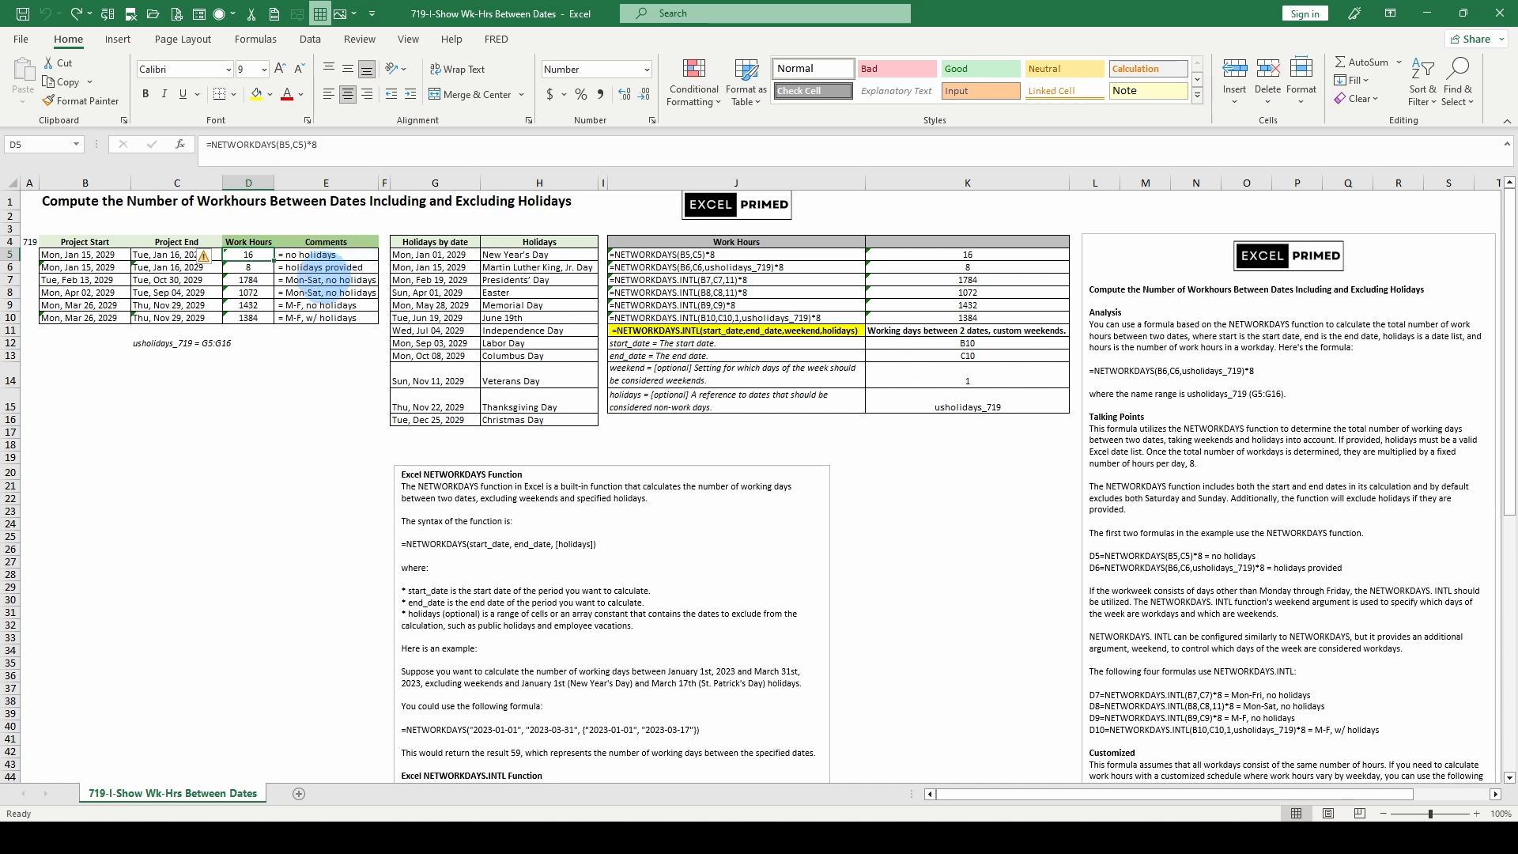
- Inspect the work hours formulas in D6 and D7, highlighting the start date, end date and weekend arguments of D7
{"action": "left_click", "coordinate": [247, 268]}
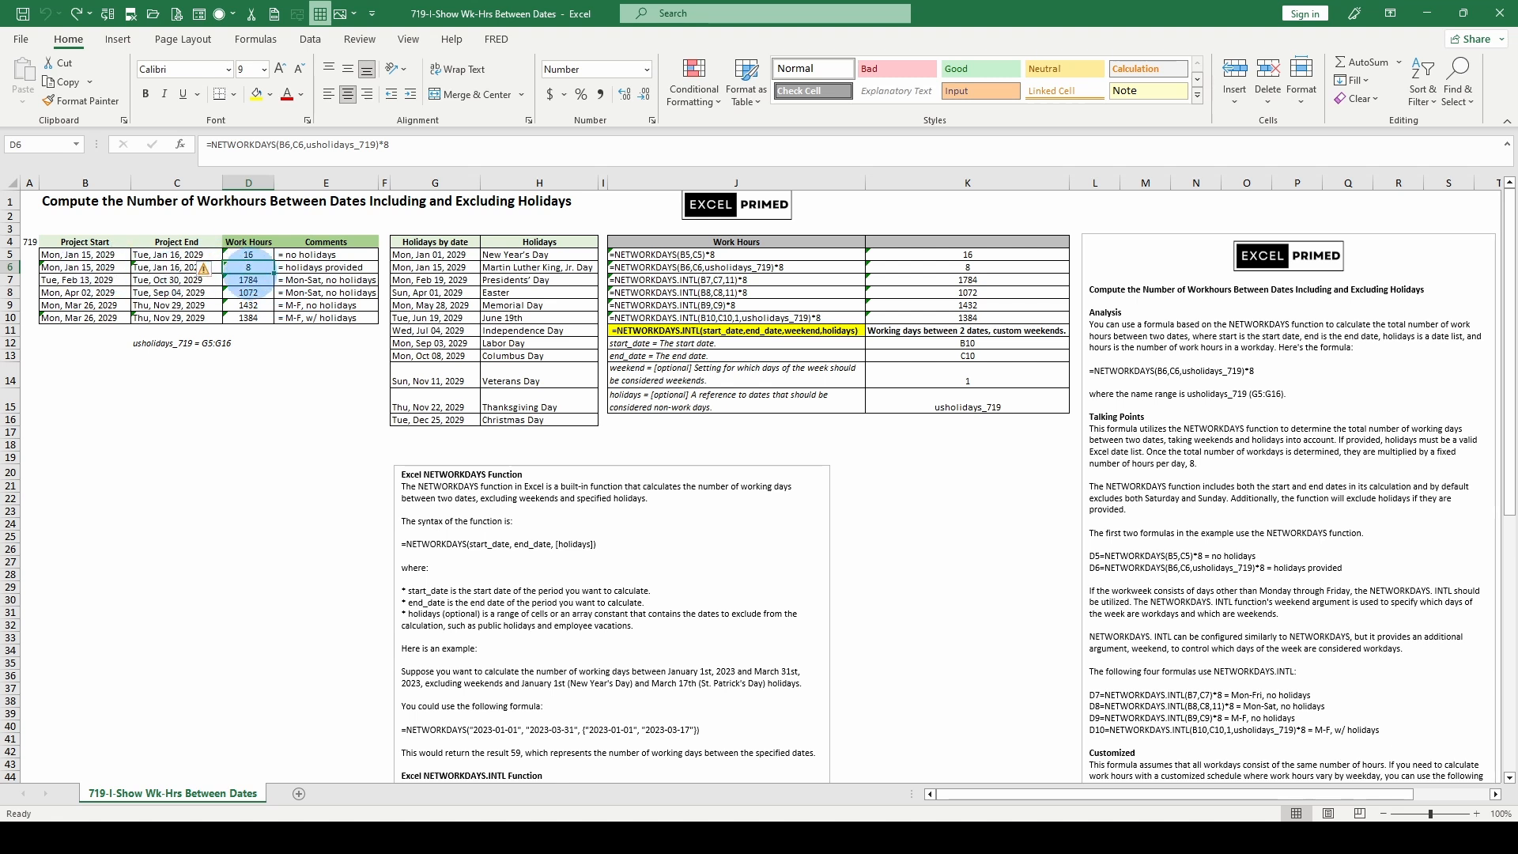
{"action": "left_click", "coordinate": [248, 279]}
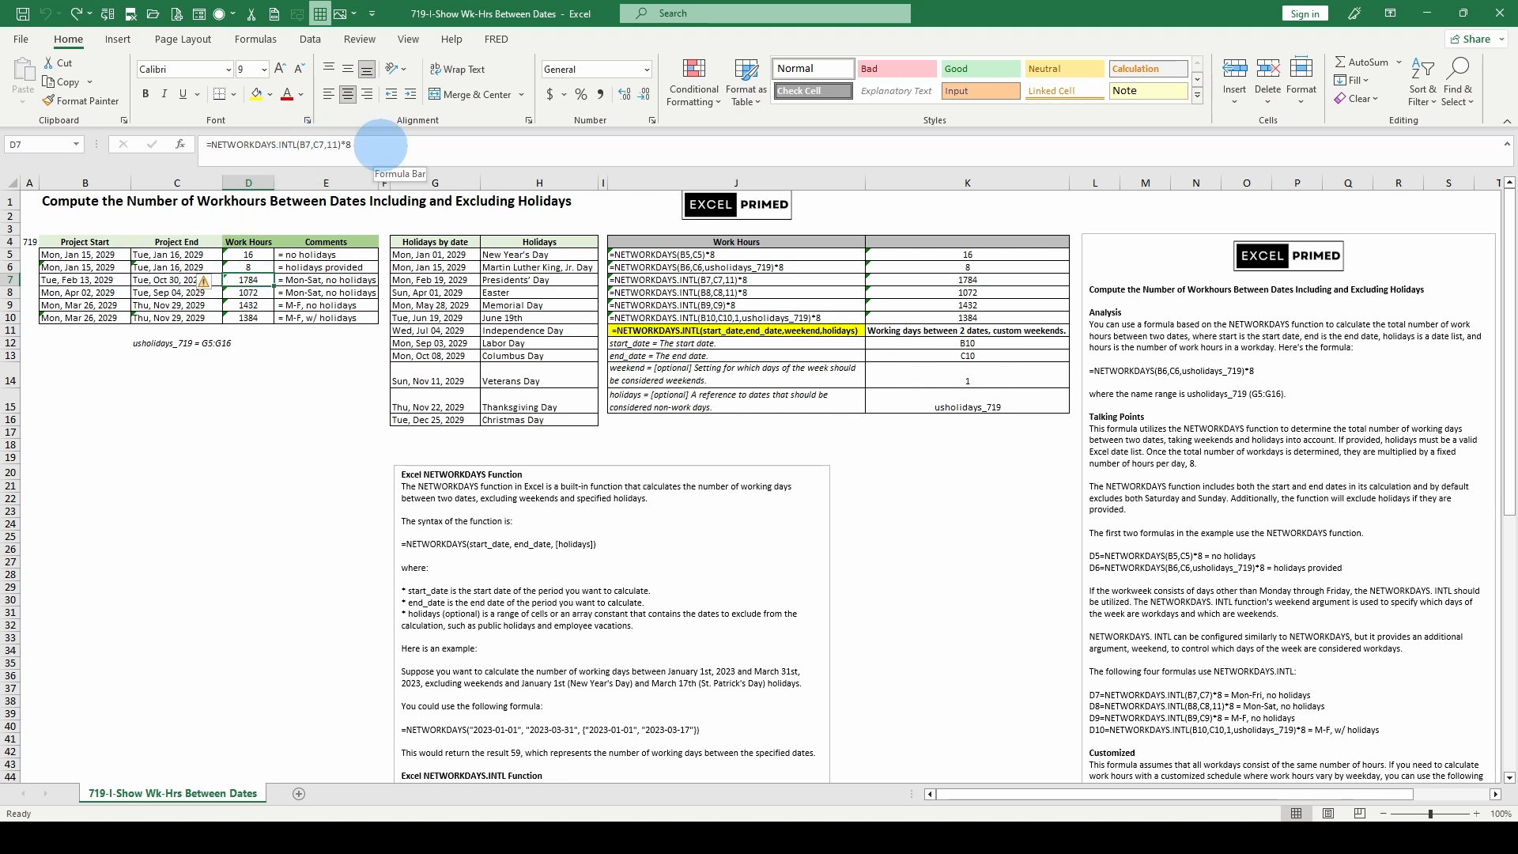
{"action": "double_click", "coordinate": [305, 145]}
{"action": "double_click", "coordinate": [319, 145]}
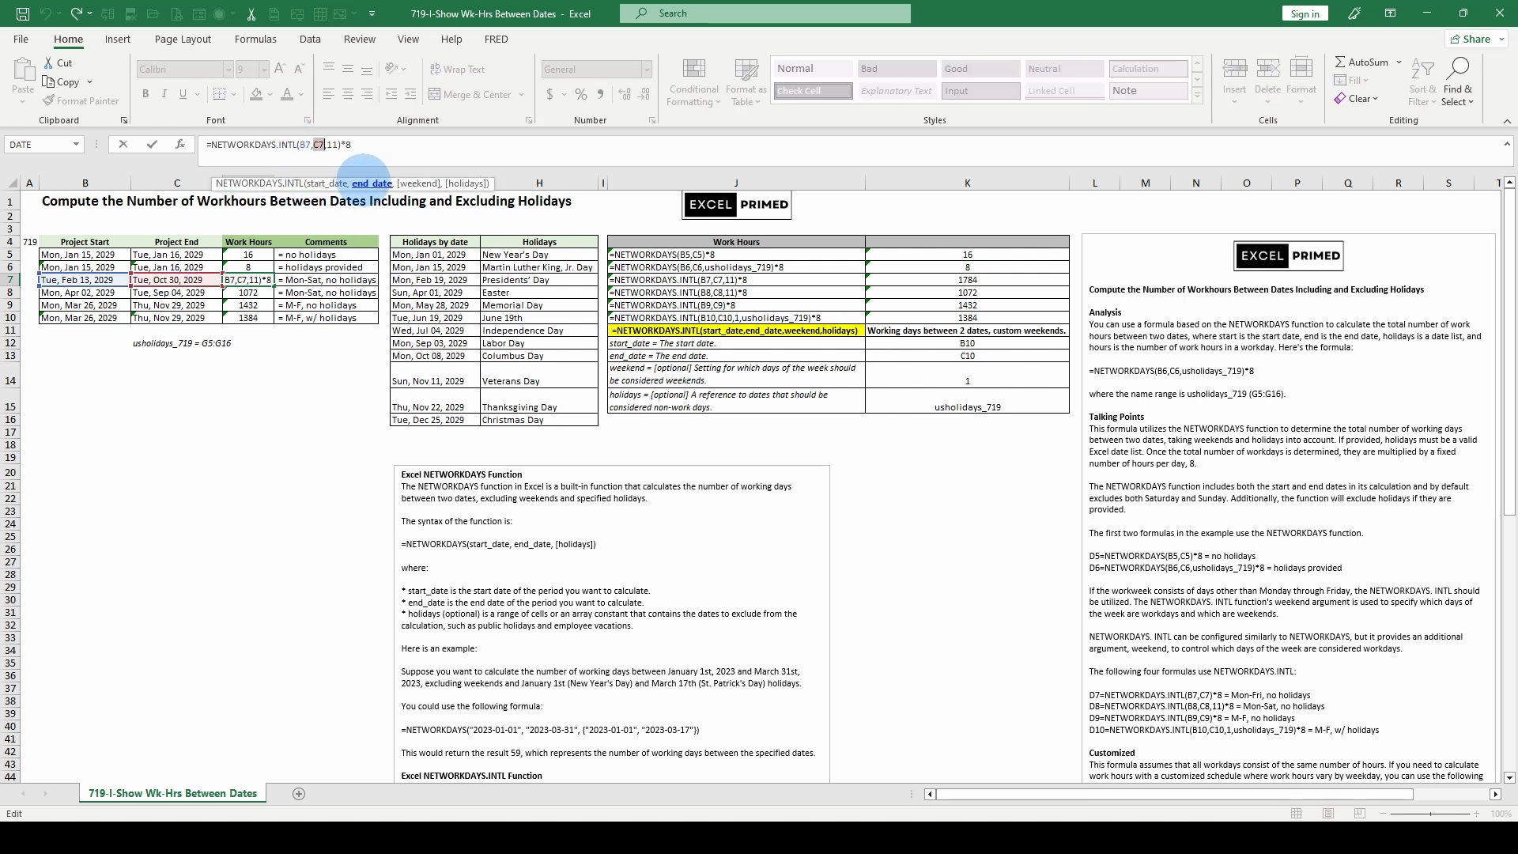
{"action": "double_click", "coordinate": [333, 145]}
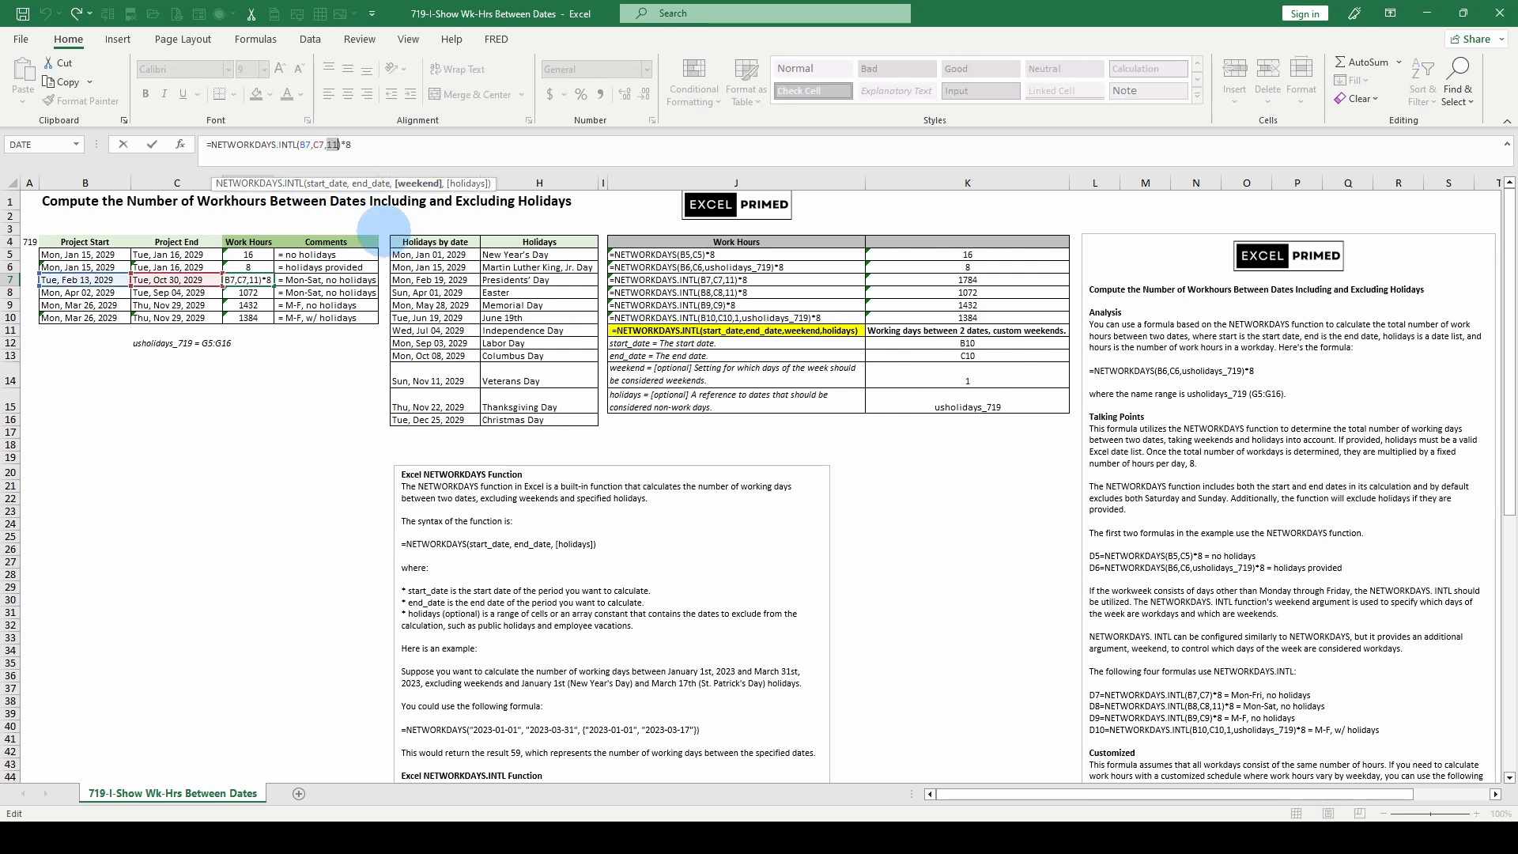
- Try weekend code 3 in the D7 NETWORKDAYS.INTL formula, review the available weekend options, and discard the edit
{"action": "scroll", "coordinate": [1076, 613], "scroll_direction": "down", "scroll_amount": 2}
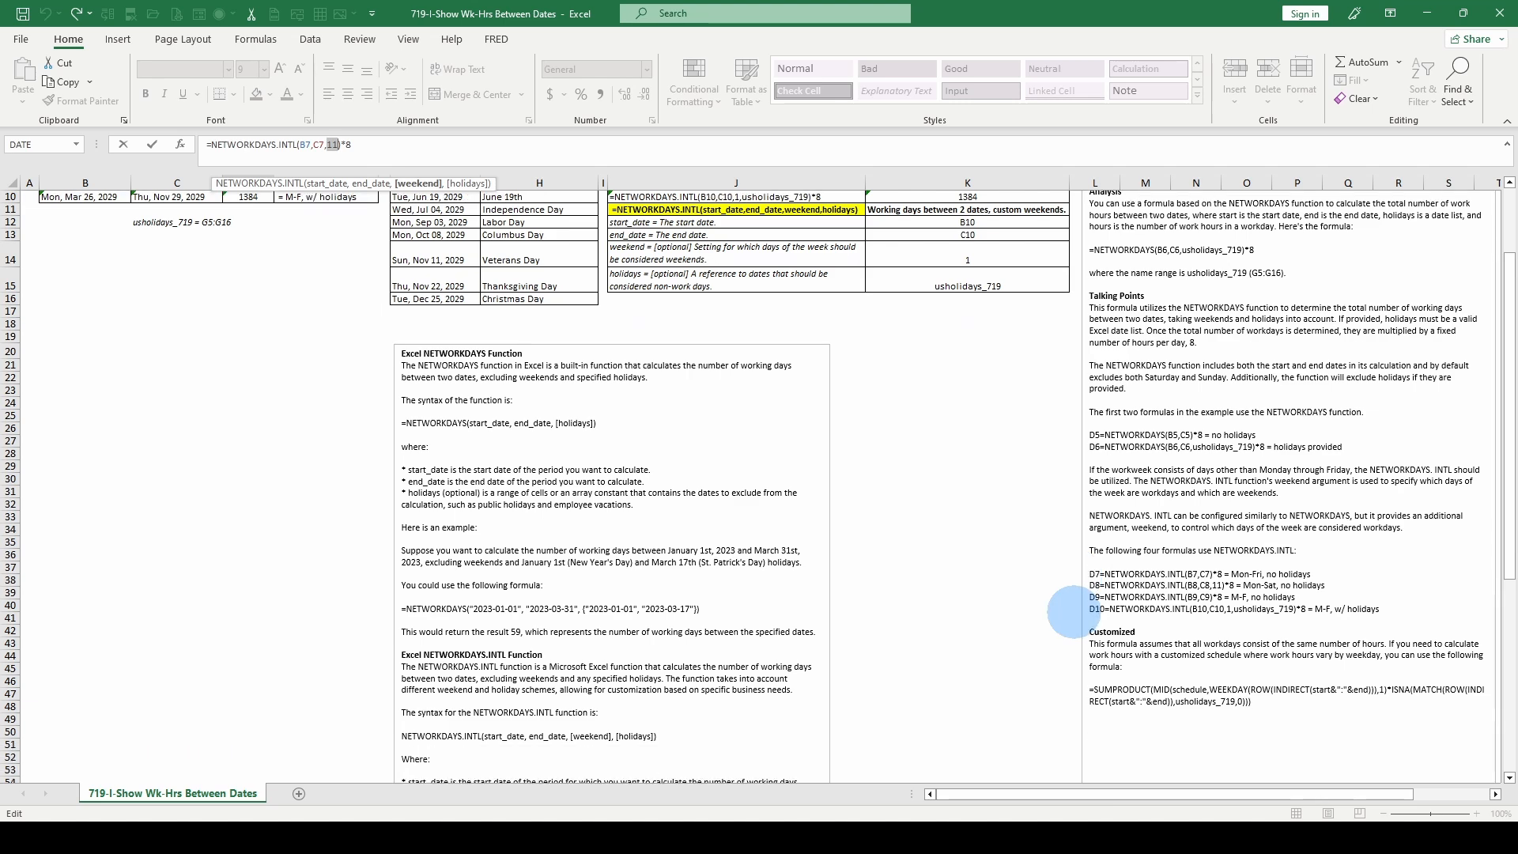
{"action": "scroll", "coordinate": [1076, 613], "scroll_direction": "up", "scroll_amount": 1}
{"action": "scroll", "coordinate": [1076, 613], "scroll_direction": "down", "scroll_amount": 1}
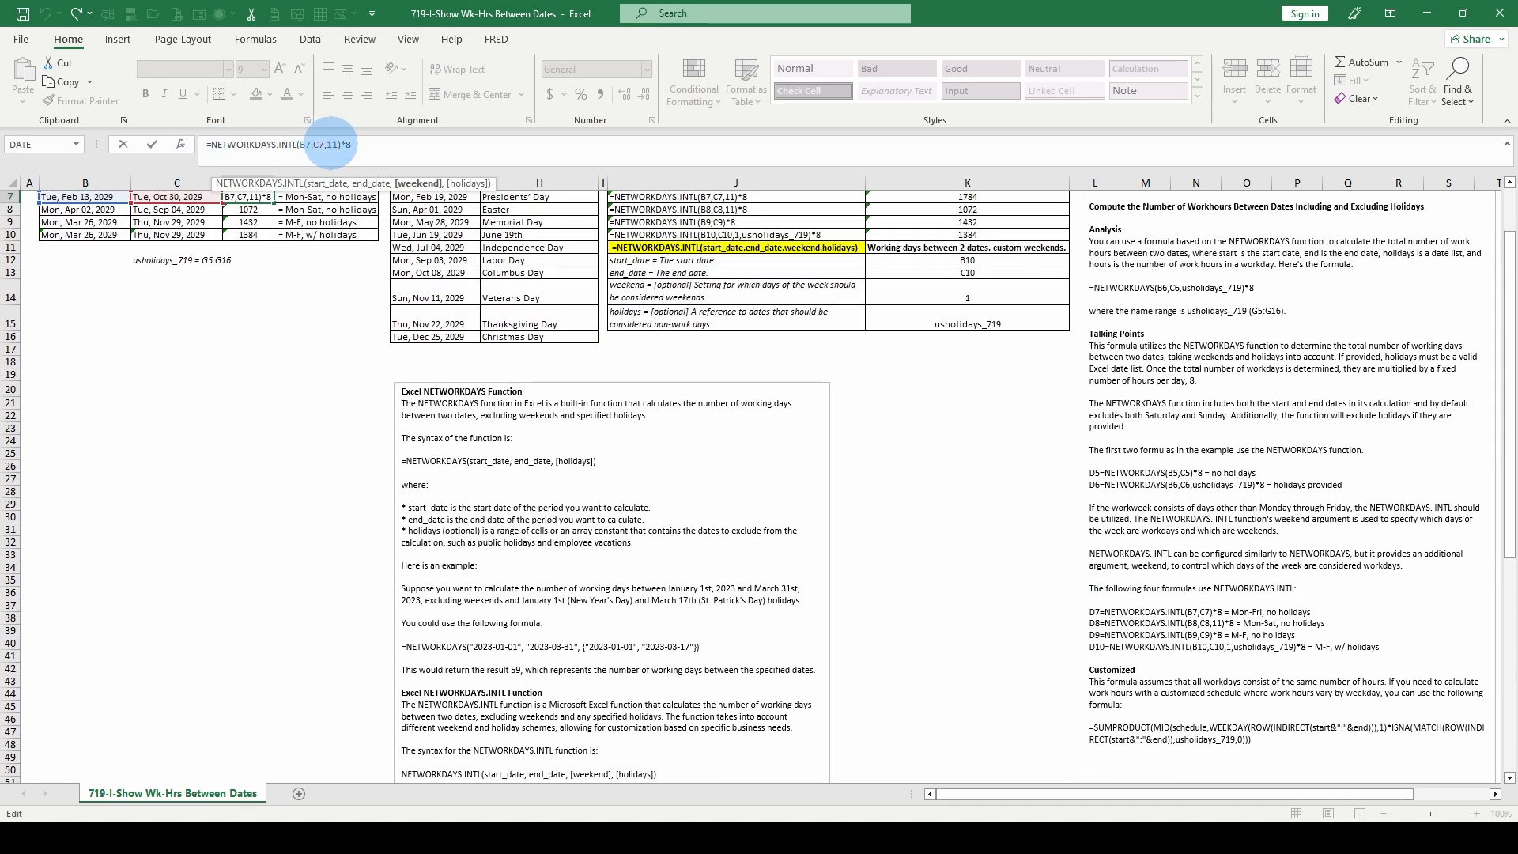
{"action": "left_click", "coordinate": [328, 145]}
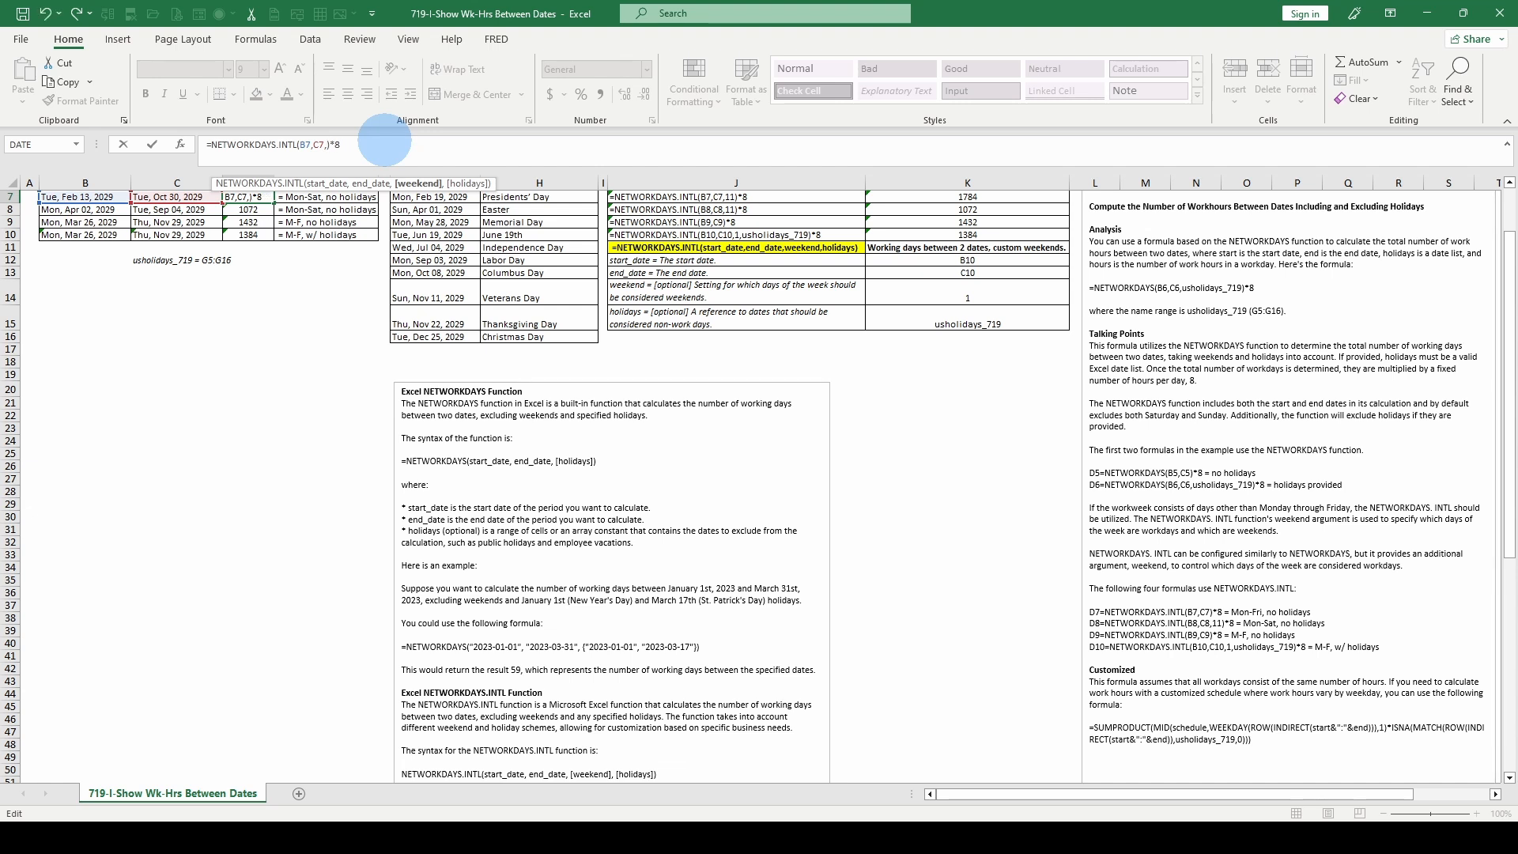
{"action": "type", "text": "3"}
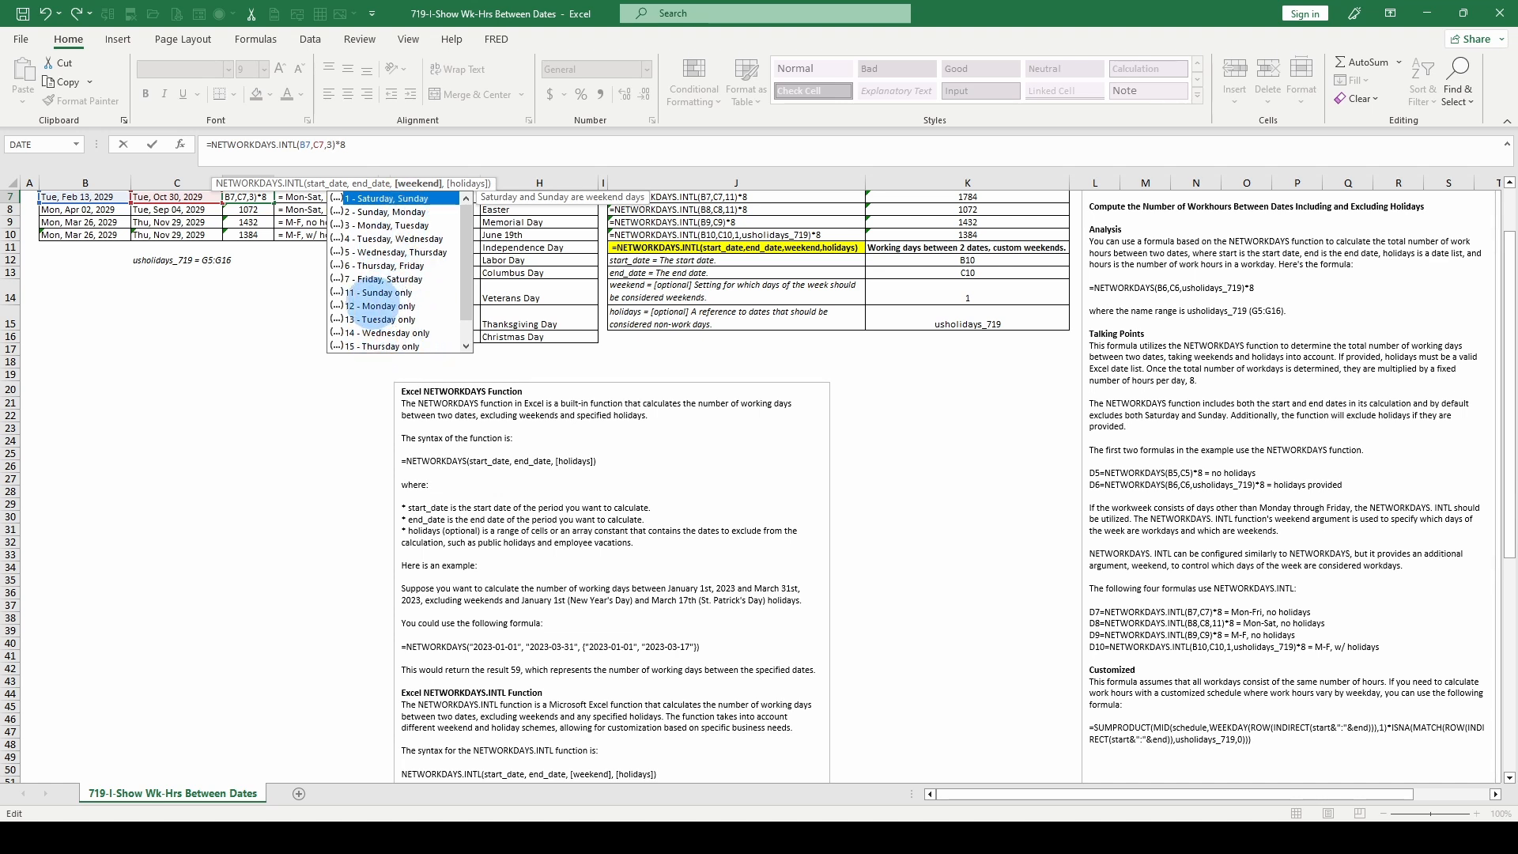
{"action": "key", "text": "Escape"}
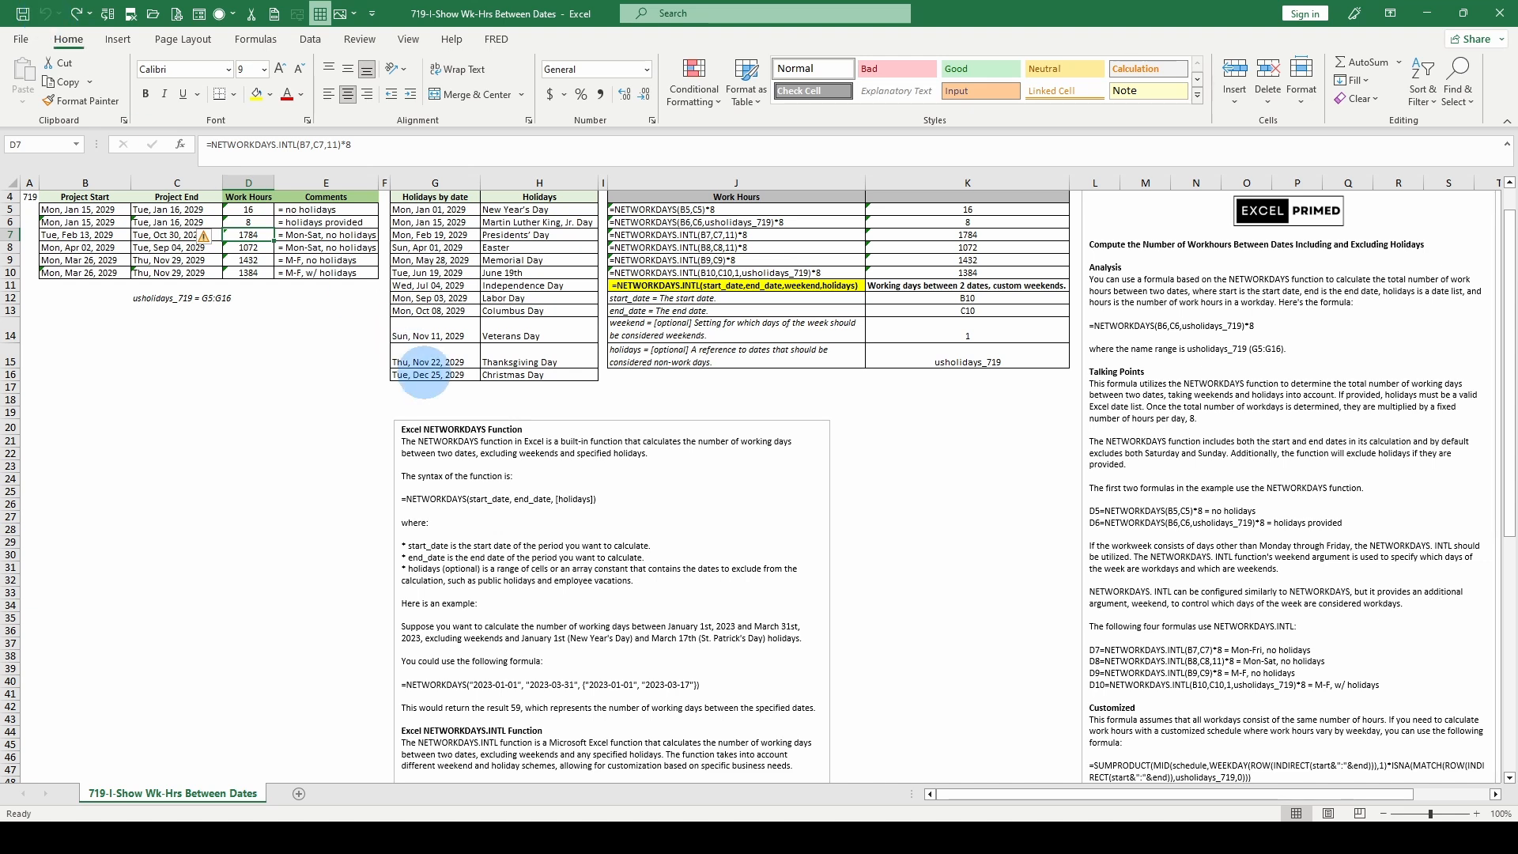
- Set the project start date in B7 to 2/10/2029
{"action": "left_click", "coordinate": [253, 361]}
{"action": "left_click", "coordinate": [249, 235]}
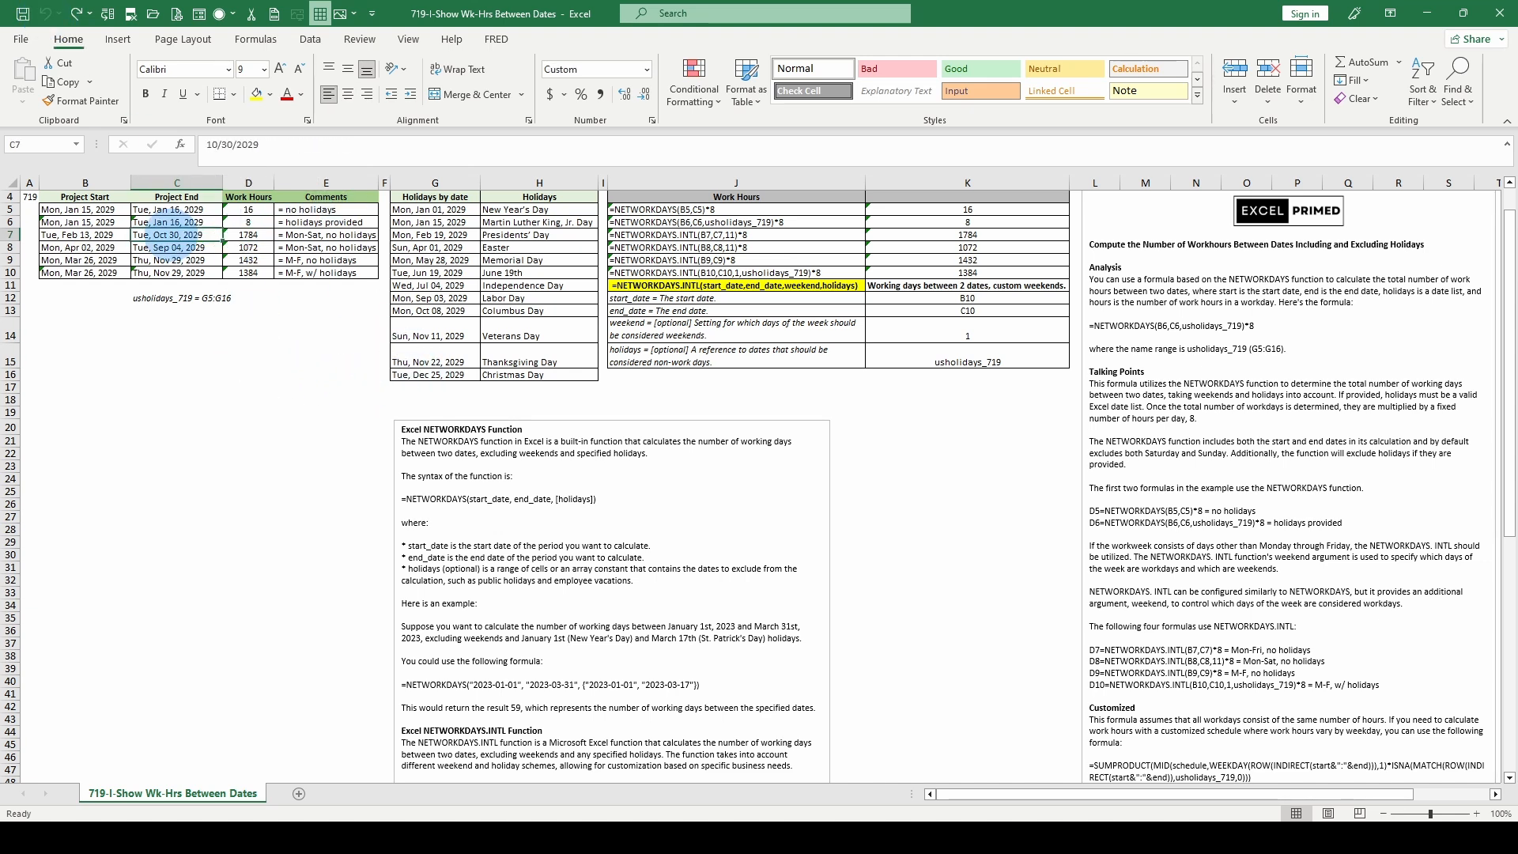
{"action": "left_click", "coordinate": [83, 235]}
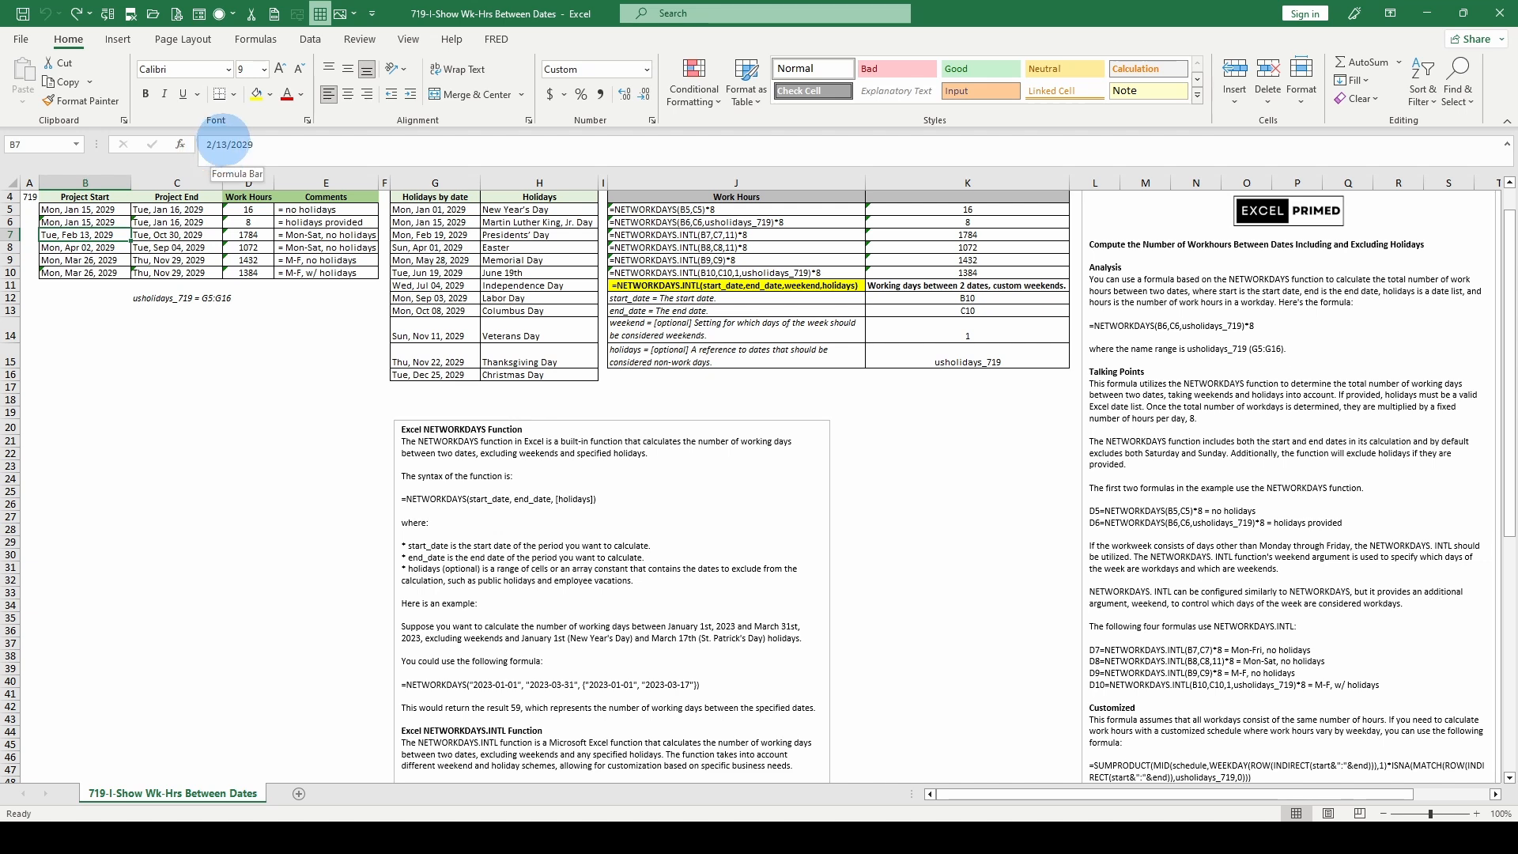
{"action": "key", "text": "ctrl+y"}
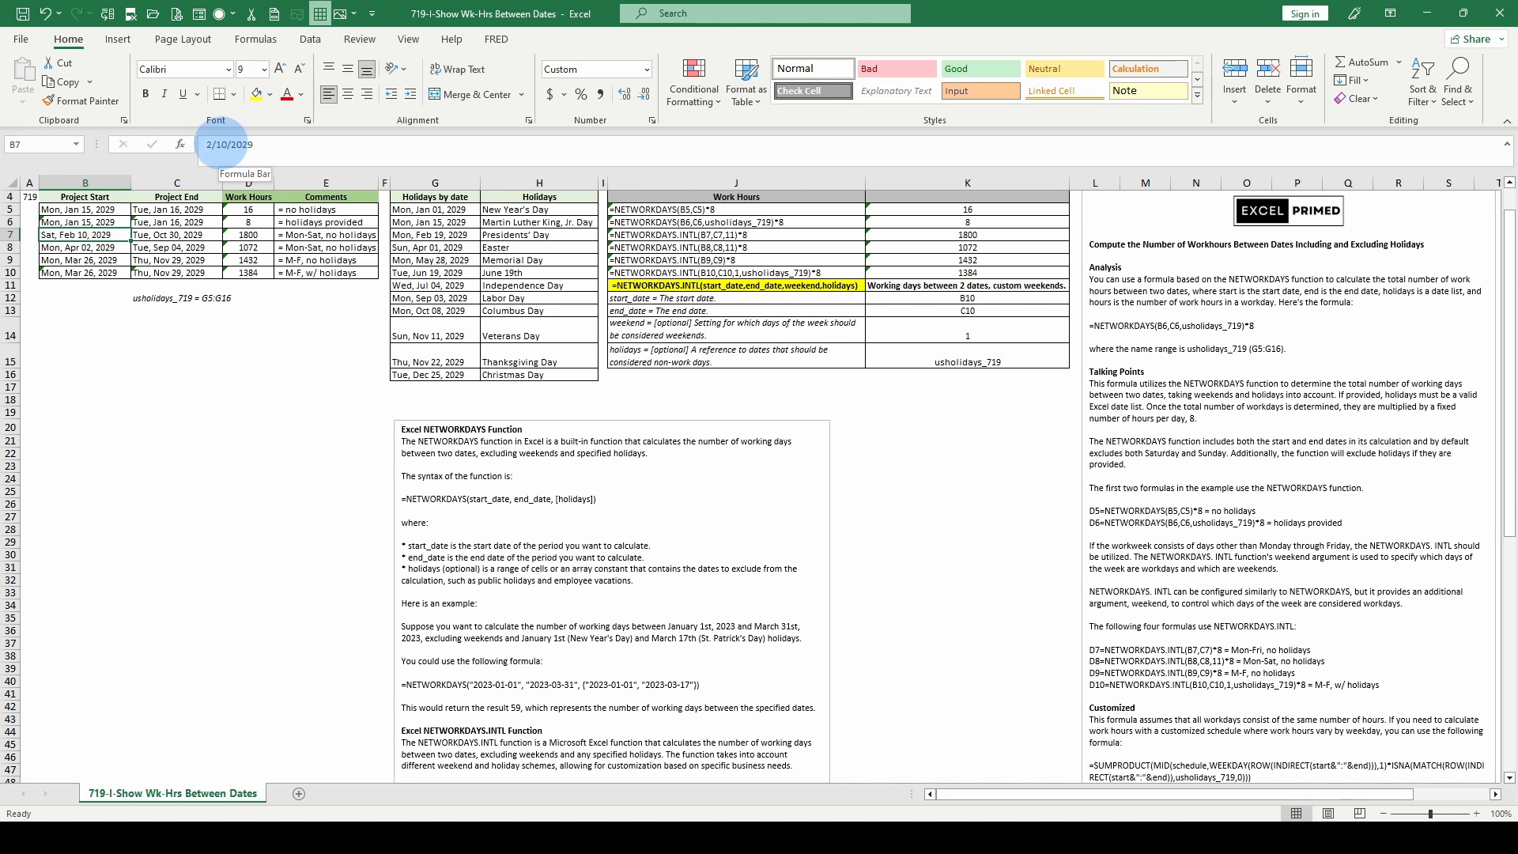
- Try 2/11/2029 as the project start date in B7
{"action": "double_click", "coordinate": [225, 145]}
{"action": "type", "text": "11"}
{"action": "key", "text": "Return"}
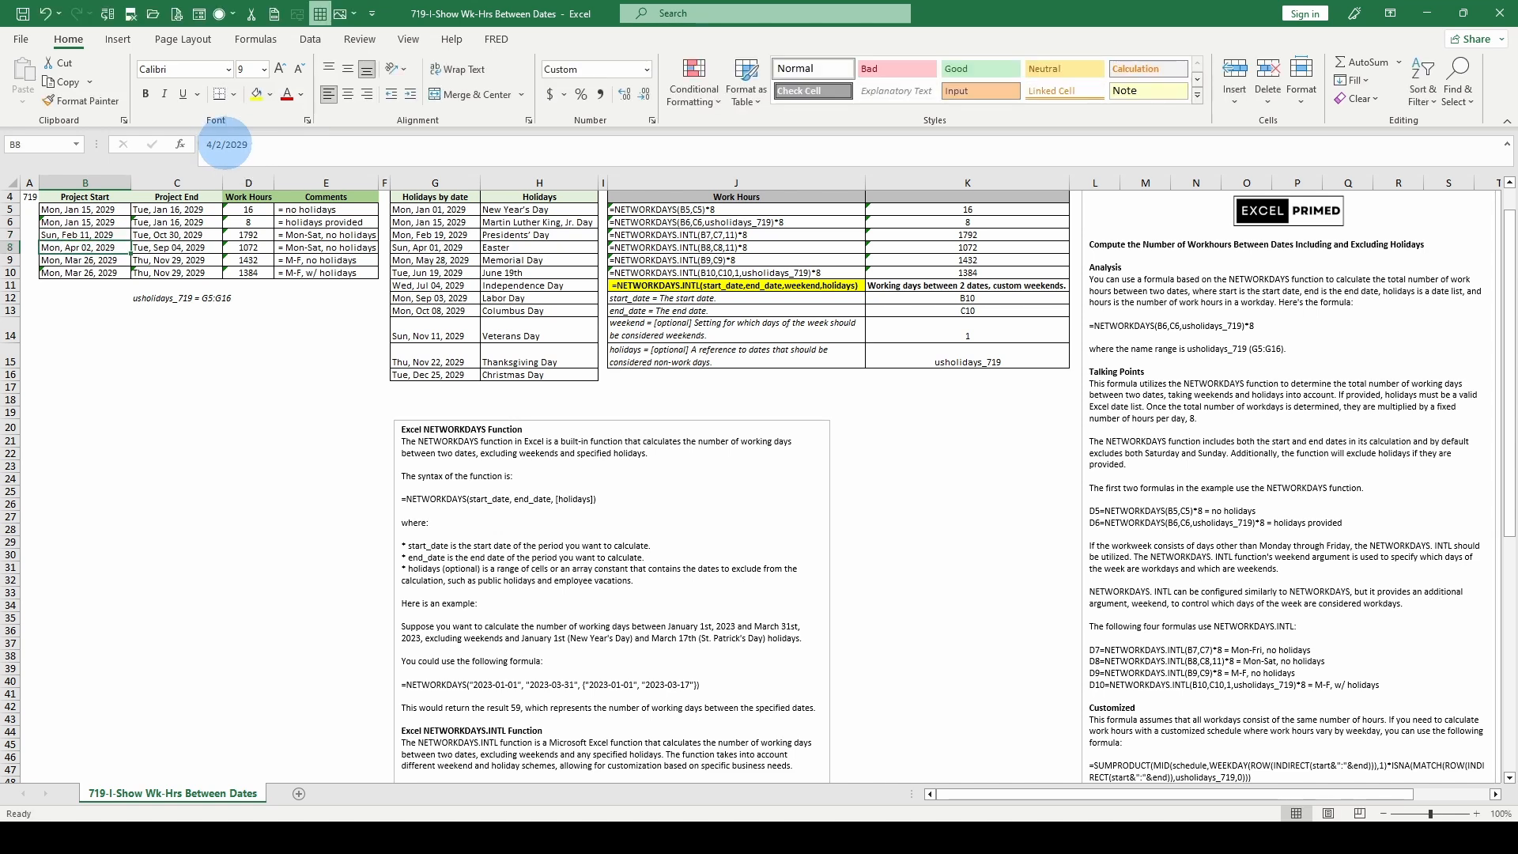
- Try 2/12/2029 as the project end date in C7
{"action": "key", "text": "Up"}
{"action": "key", "text": "Right"}
{"action": "left_click", "coordinate": [206, 145]}
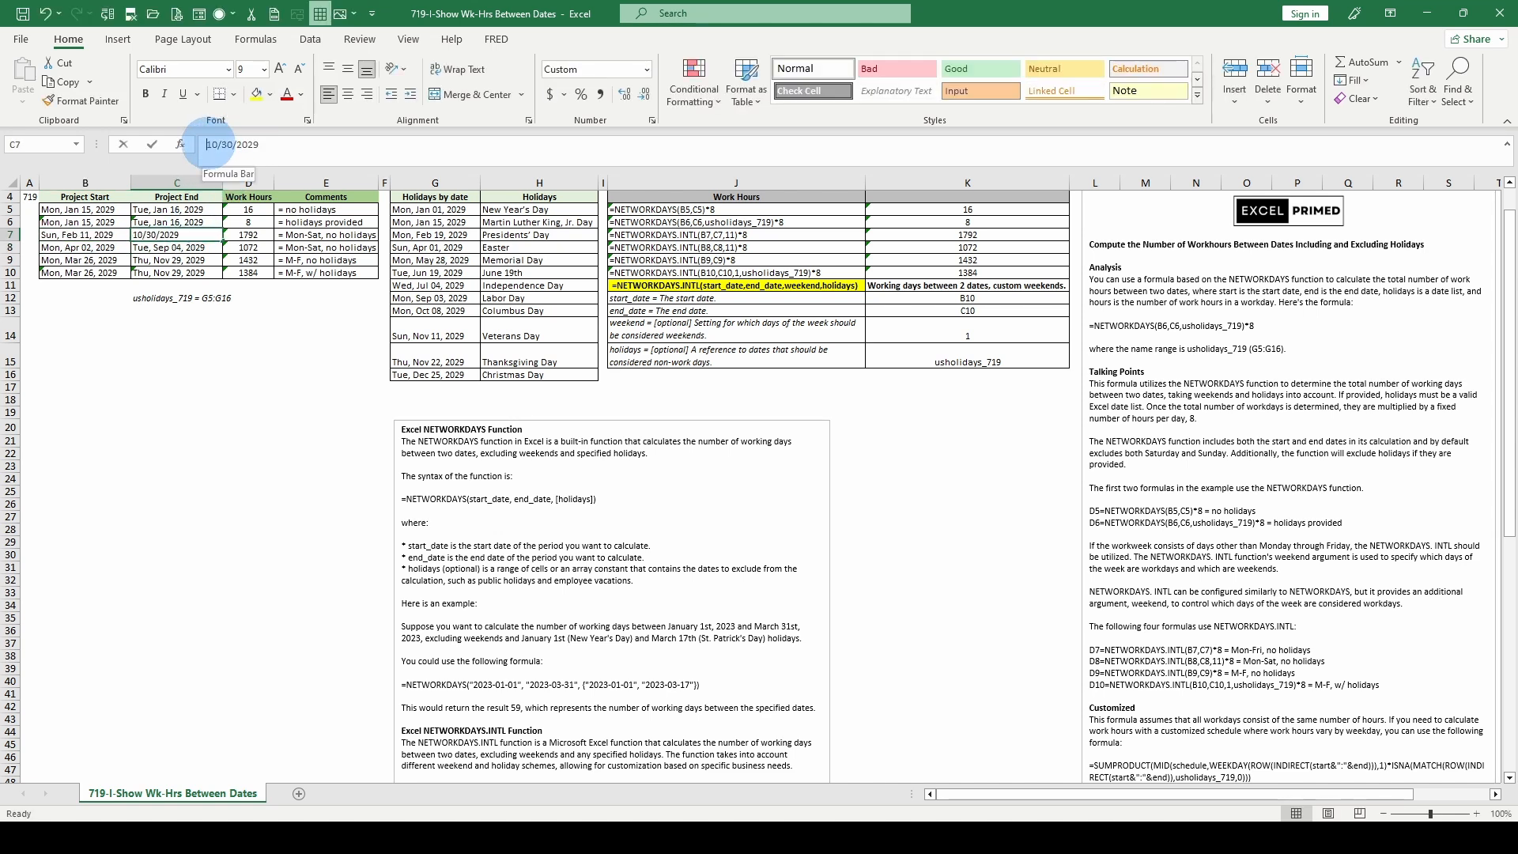
{"action": "left_click_drag", "start_coordinate": [207, 144], "coordinate": [216, 145]}
{"action": "type", "text": "2"}
{"action": "double_click", "coordinate": [221, 145]}
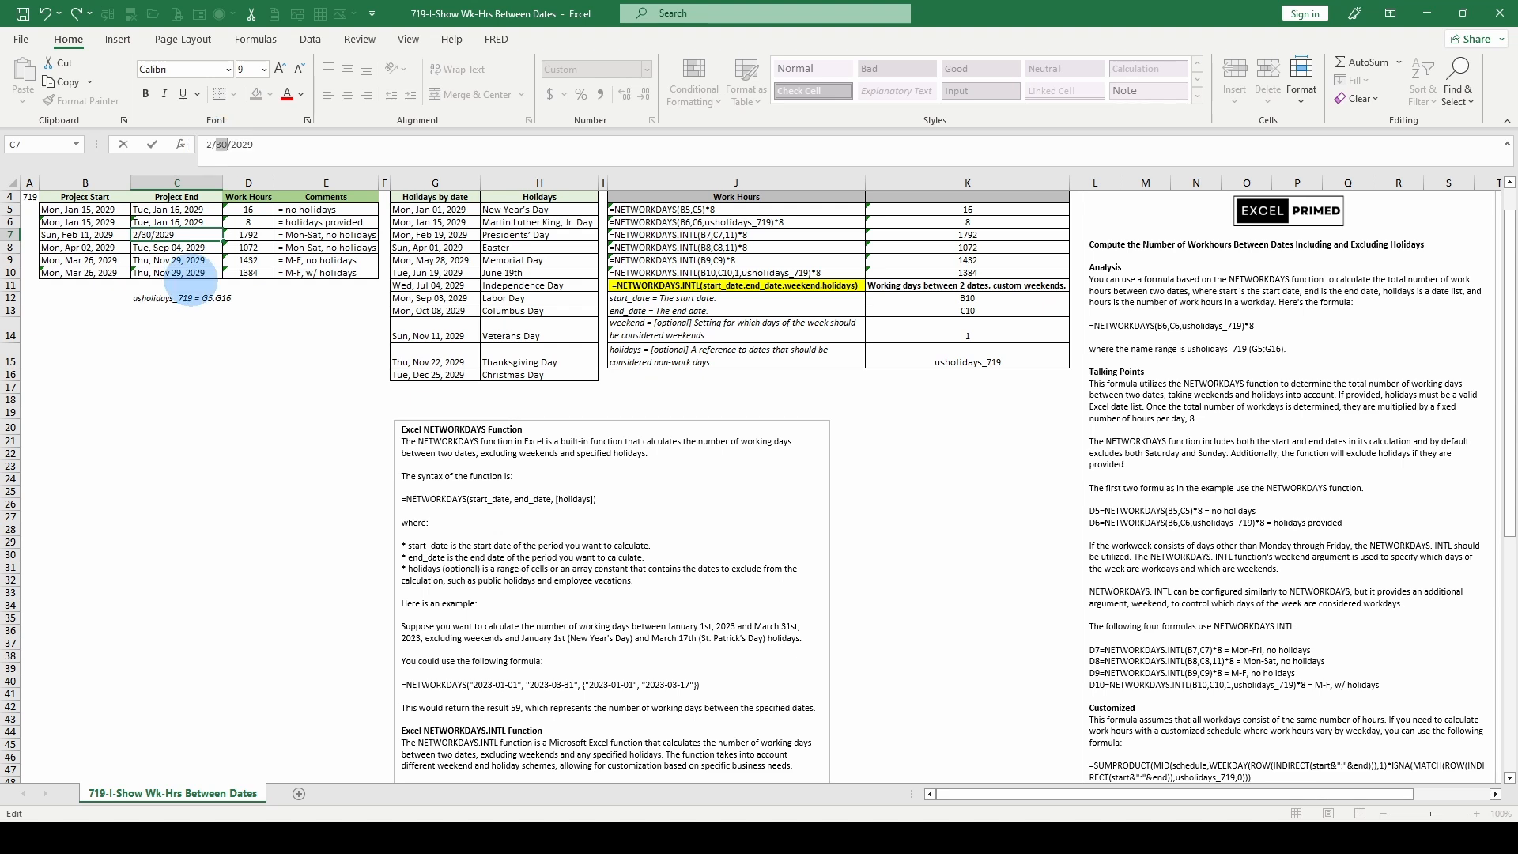
{"action": "type", "text": "12"}
{"action": "left_click", "coordinate": [190, 235]}
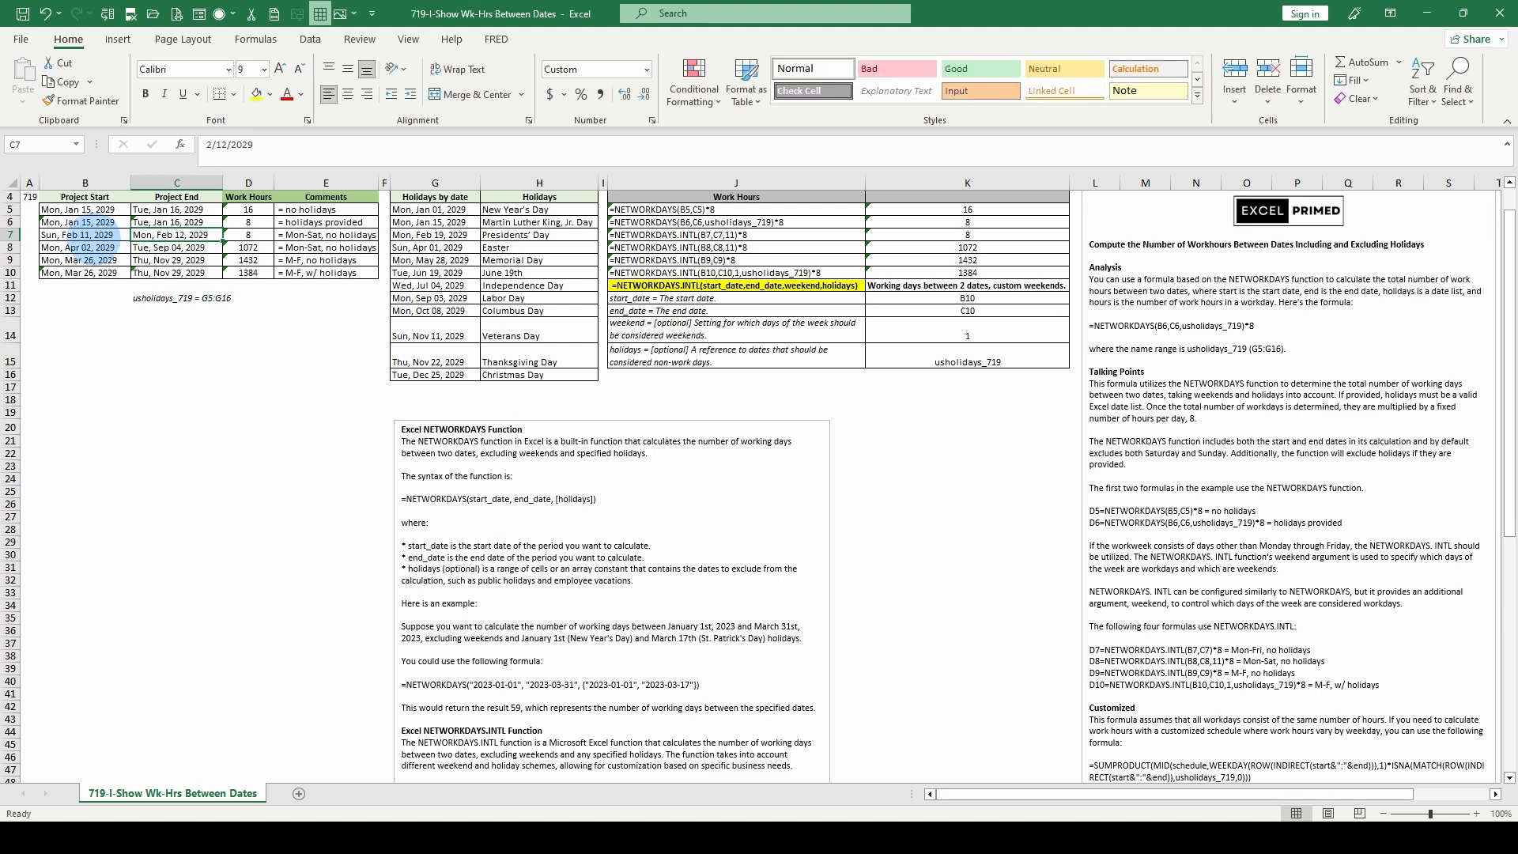
- Check the start date in B7 and the comment in E7, and undo the last two date changes in row 7
{"action": "left_click", "coordinate": [86, 234]}
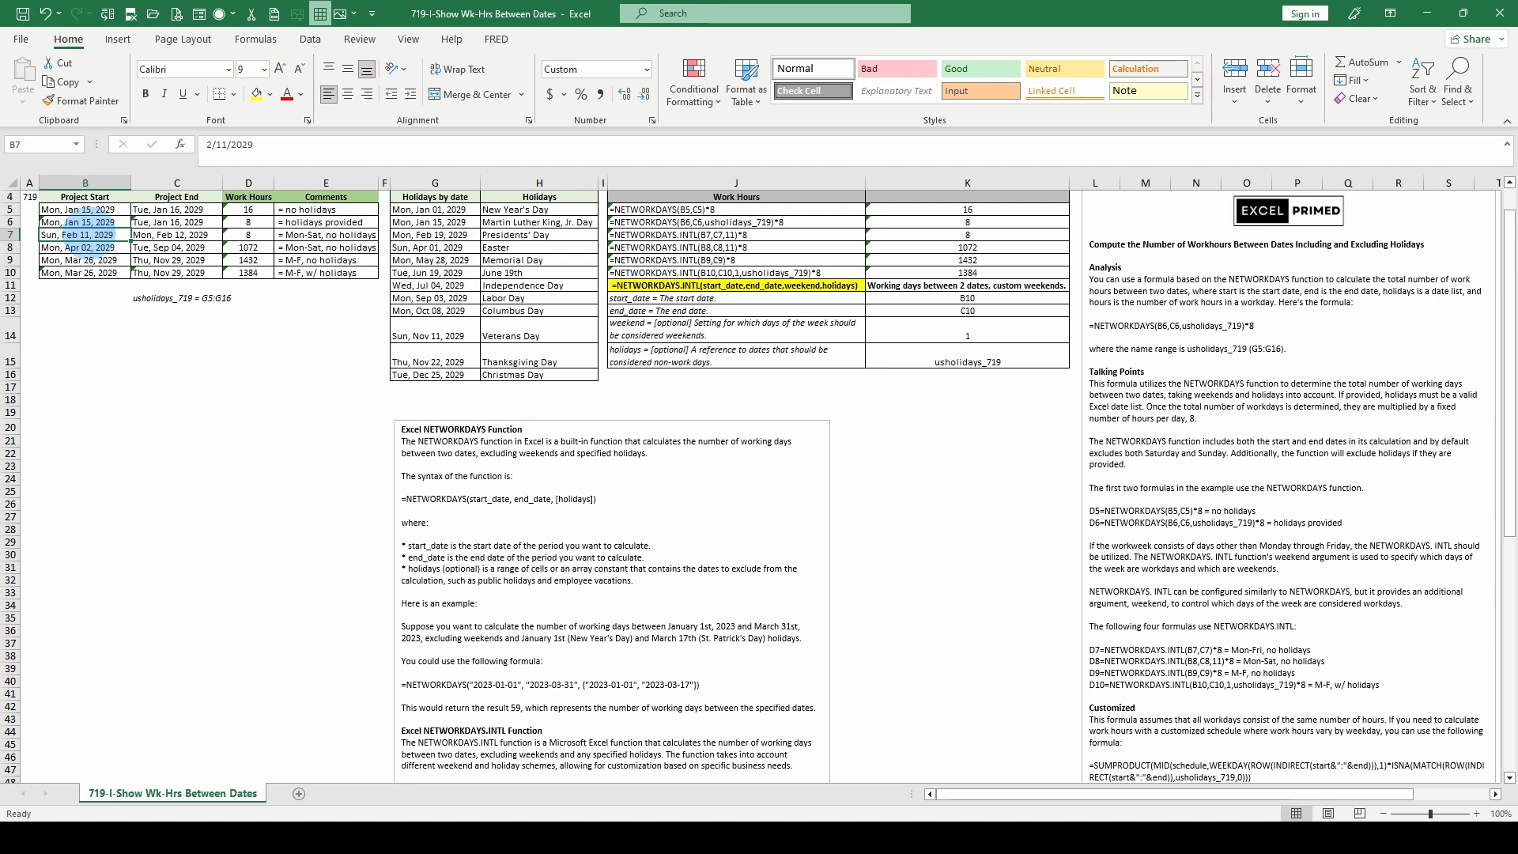
{"action": "left_click", "coordinate": [324, 235]}
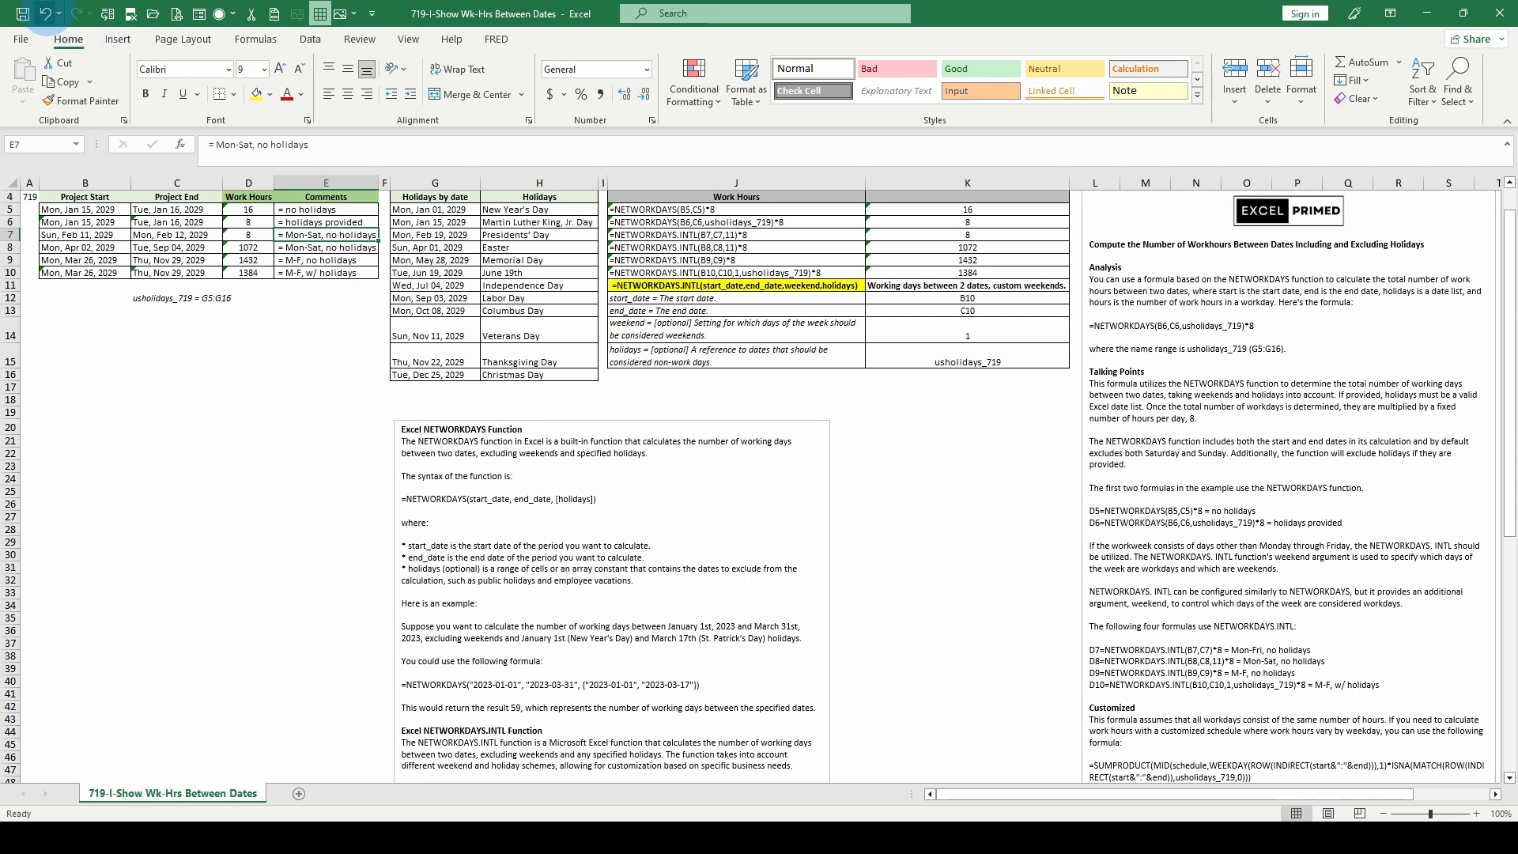
{"action": "left_click", "coordinate": [45, 12]}
{"action": "left_click", "coordinate": [45, 12]}
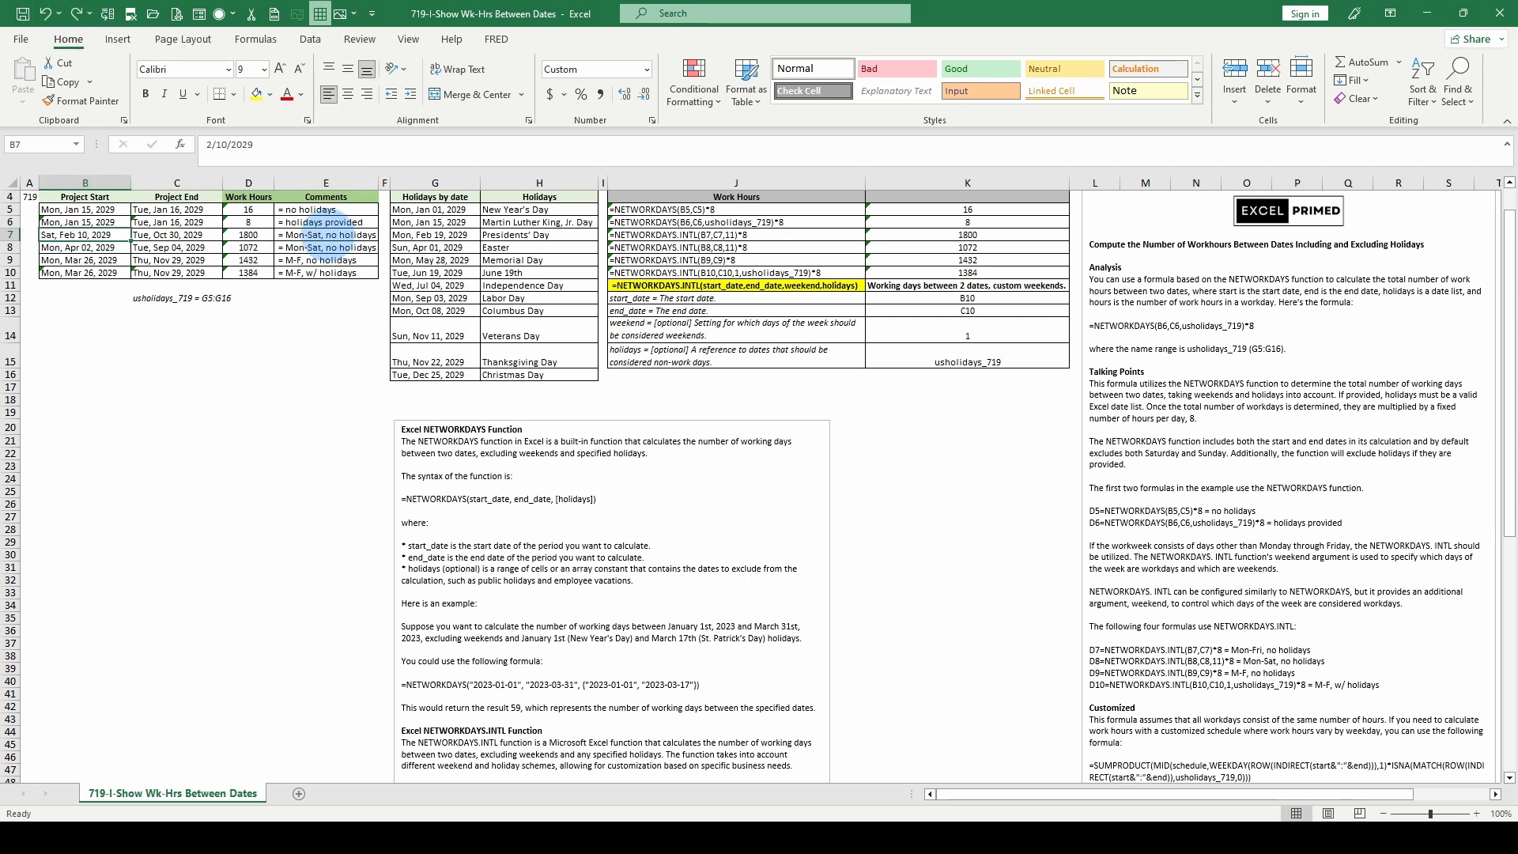
- Change the comment in E7 to "= Sun, no holidays"
{"action": "left_click", "coordinate": [326, 232]}
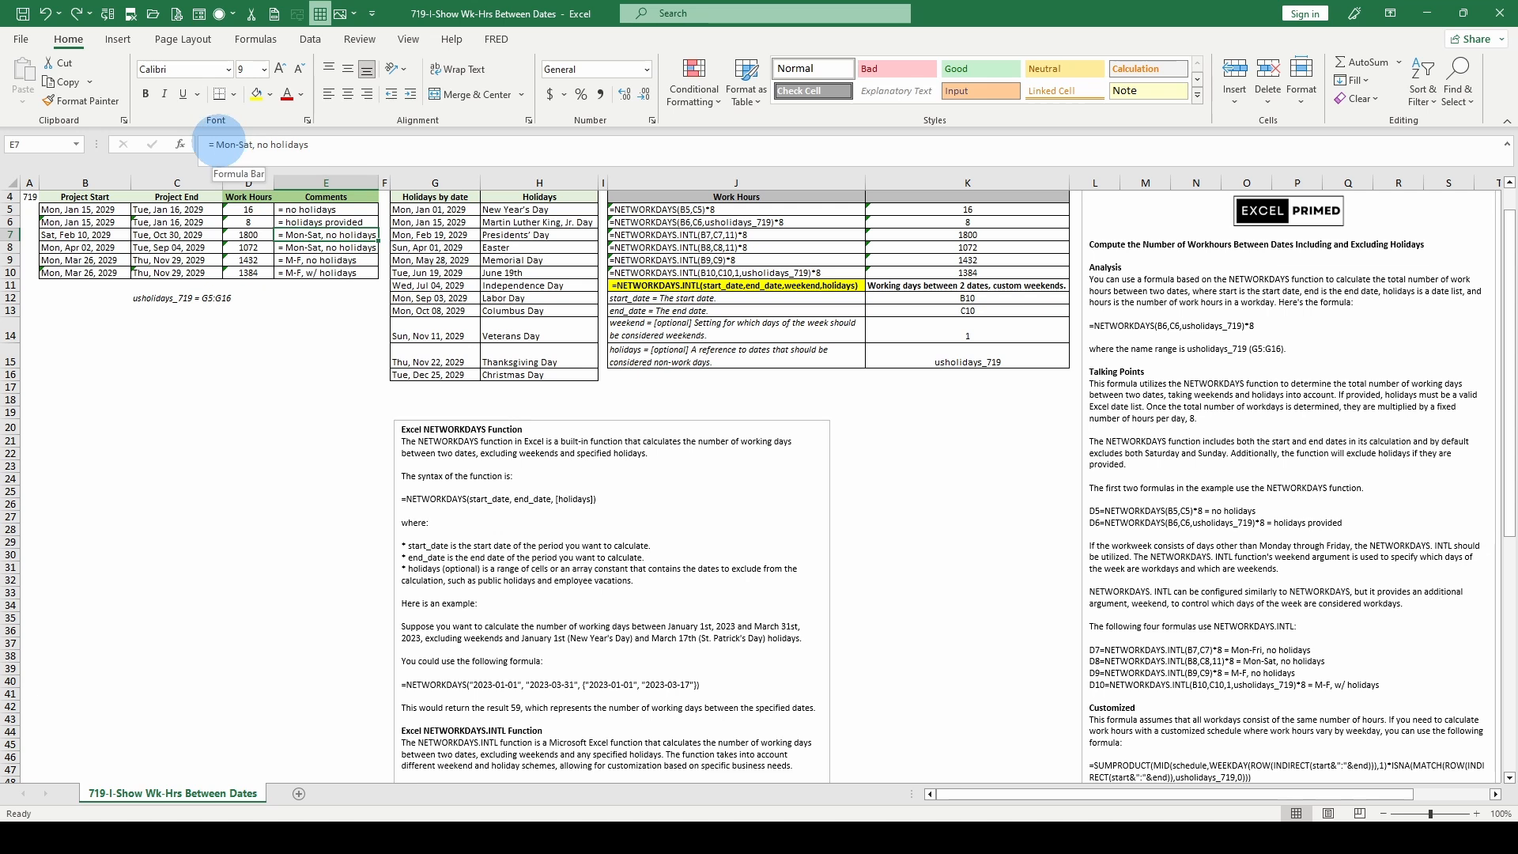
{"action": "left_click_drag", "start_coordinate": [216, 144], "coordinate": [251, 145]}
{"action": "type", "text": "Sun"}
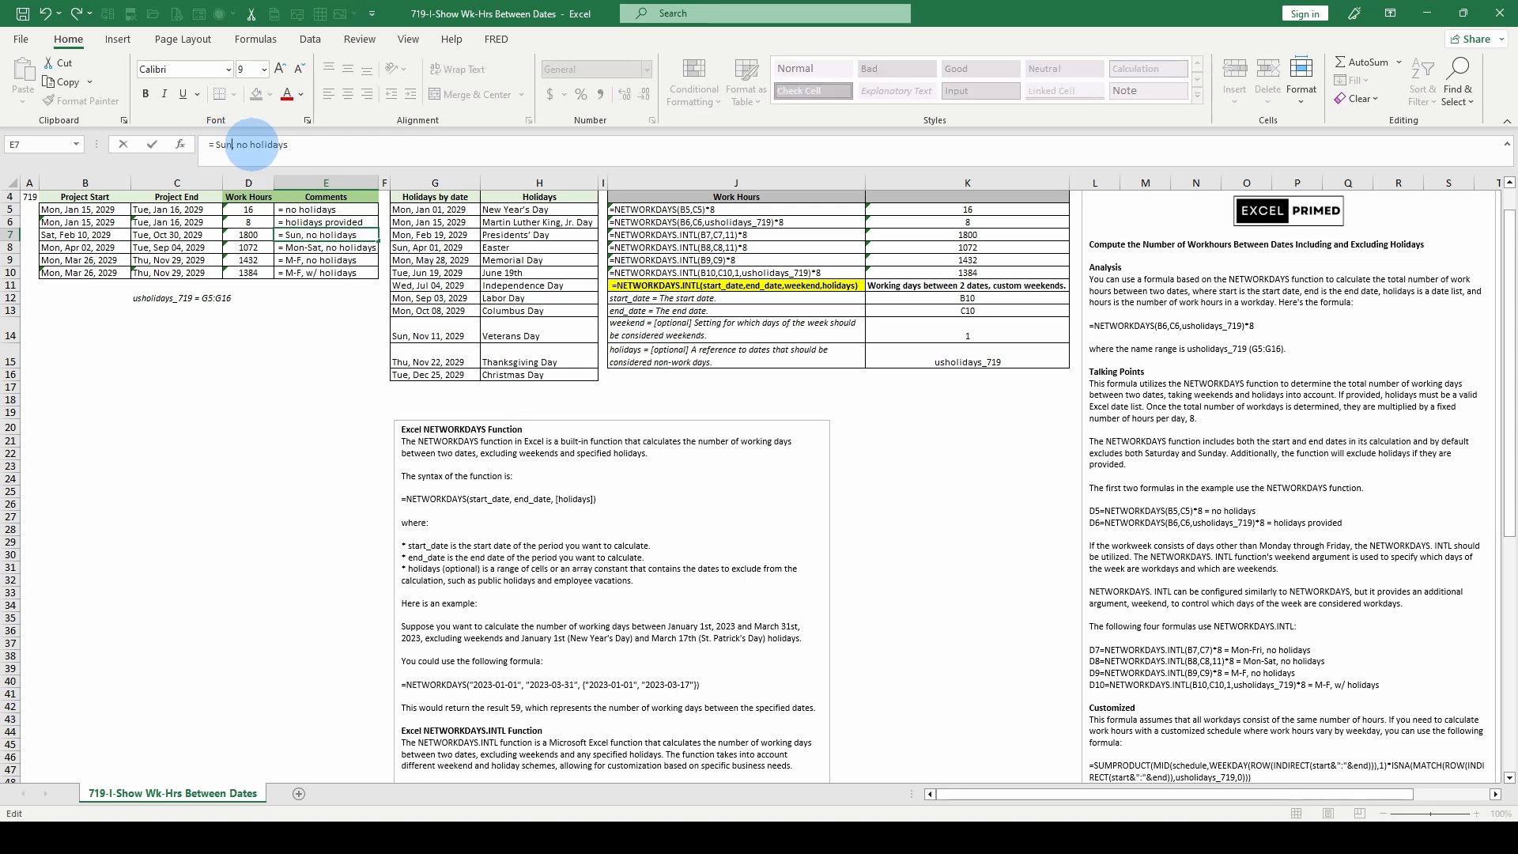
{"action": "key", "text": "Return"}
- Compare the NETWORKDAYS.INTL work hours formulas in D7 through D10, with and without holidays
{"action": "left_click", "coordinate": [253, 235]}
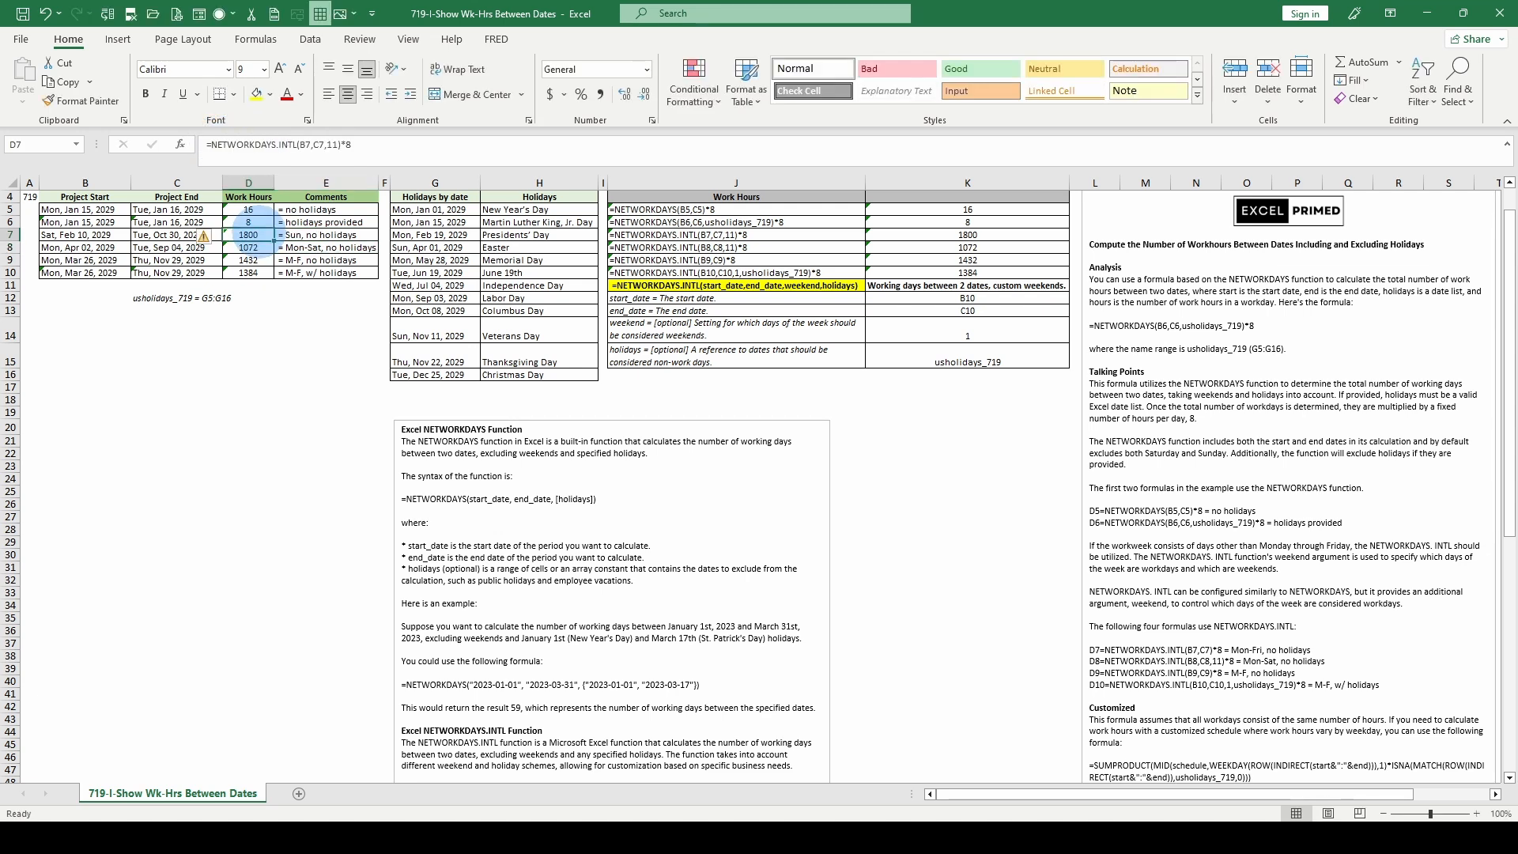
{"action": "left_click", "coordinate": [250, 248]}
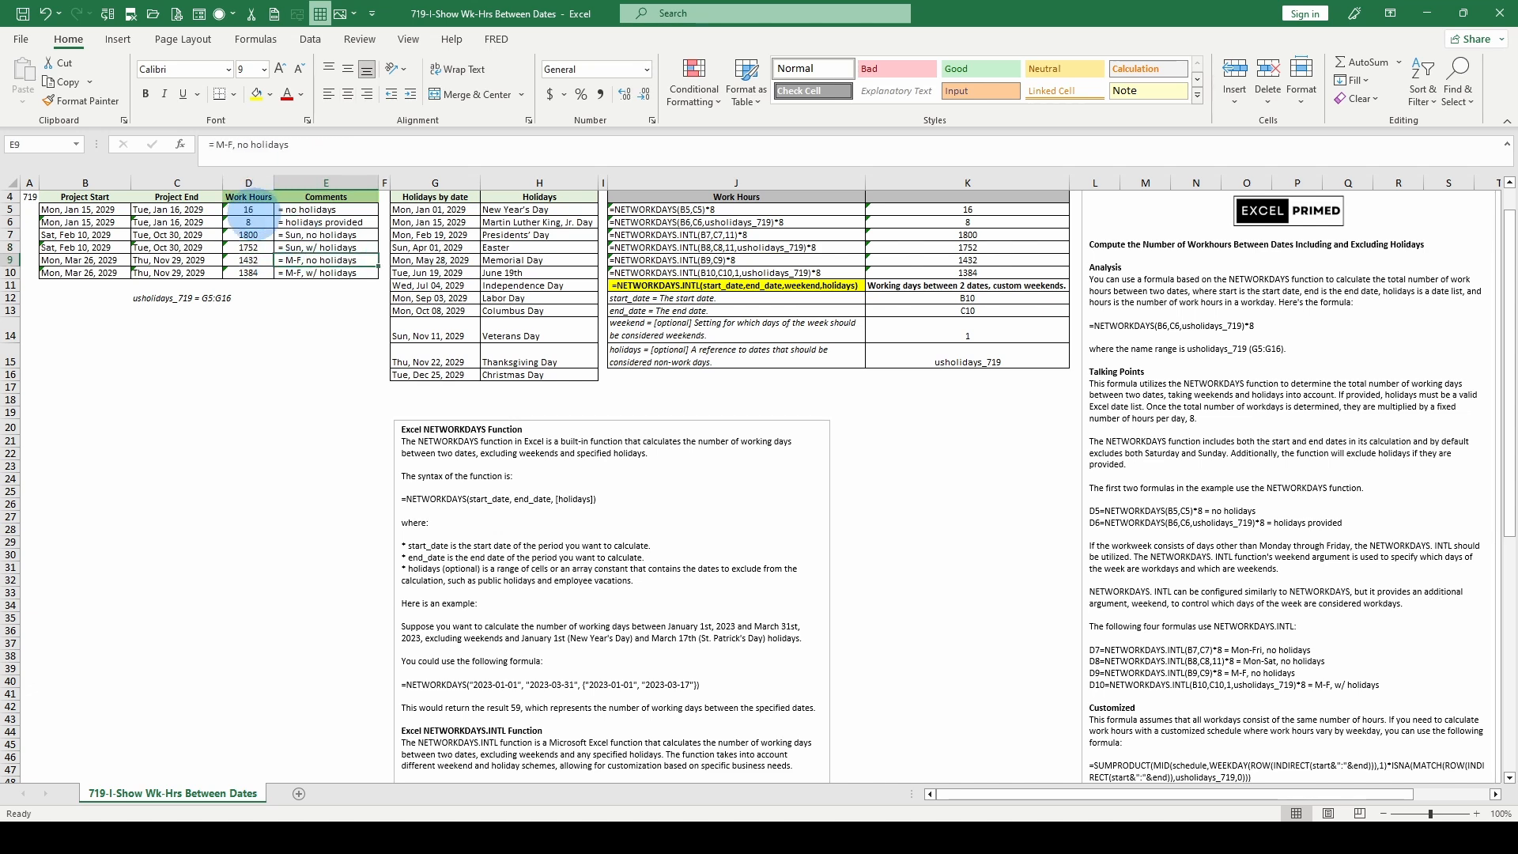
{"action": "left_click", "coordinate": [250, 235]}
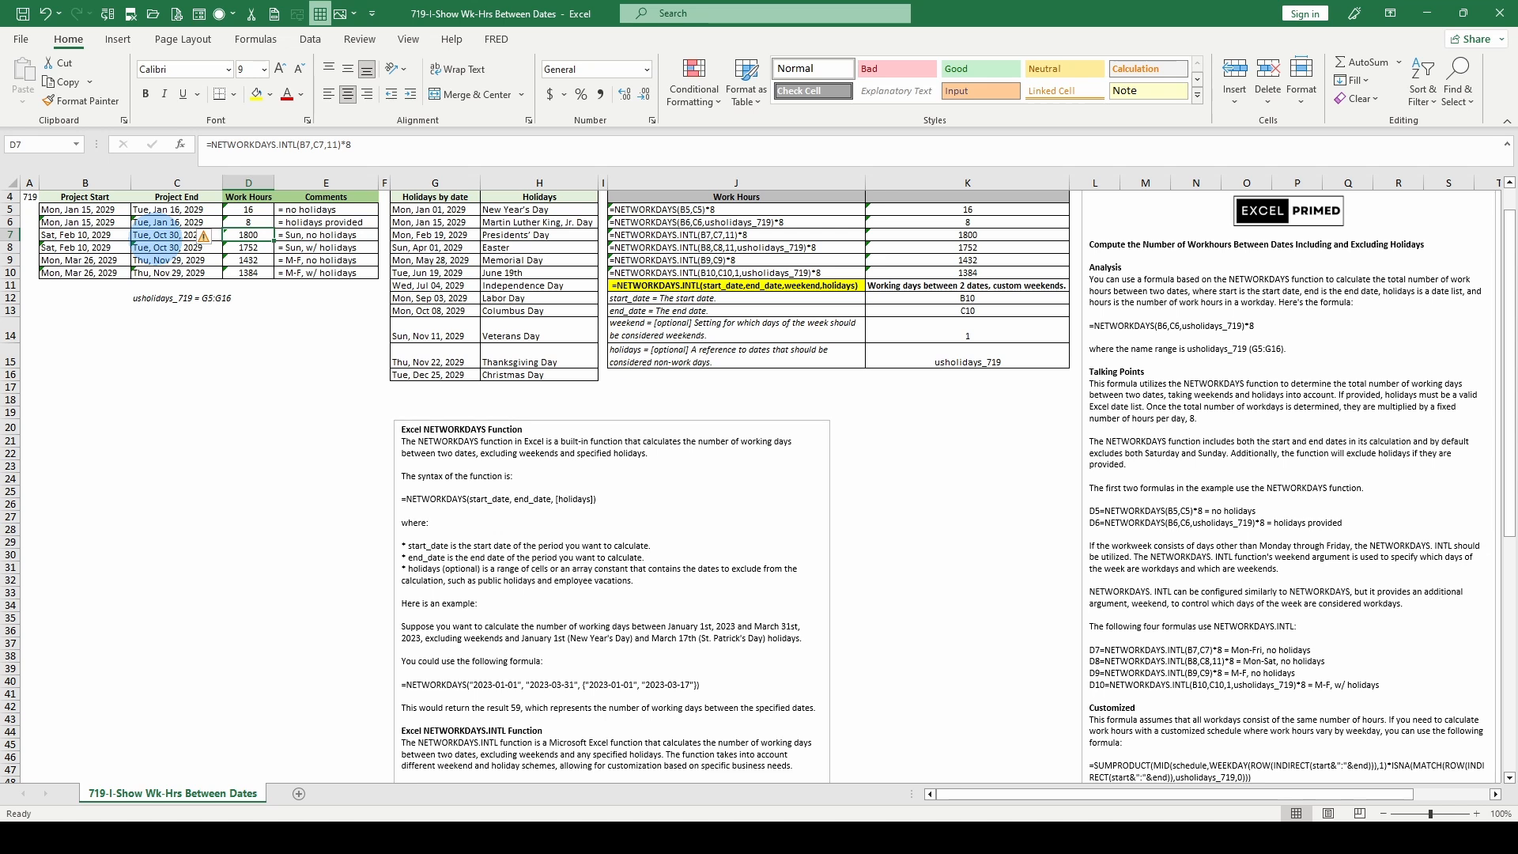
{"action": "left_click", "coordinate": [247, 248]}
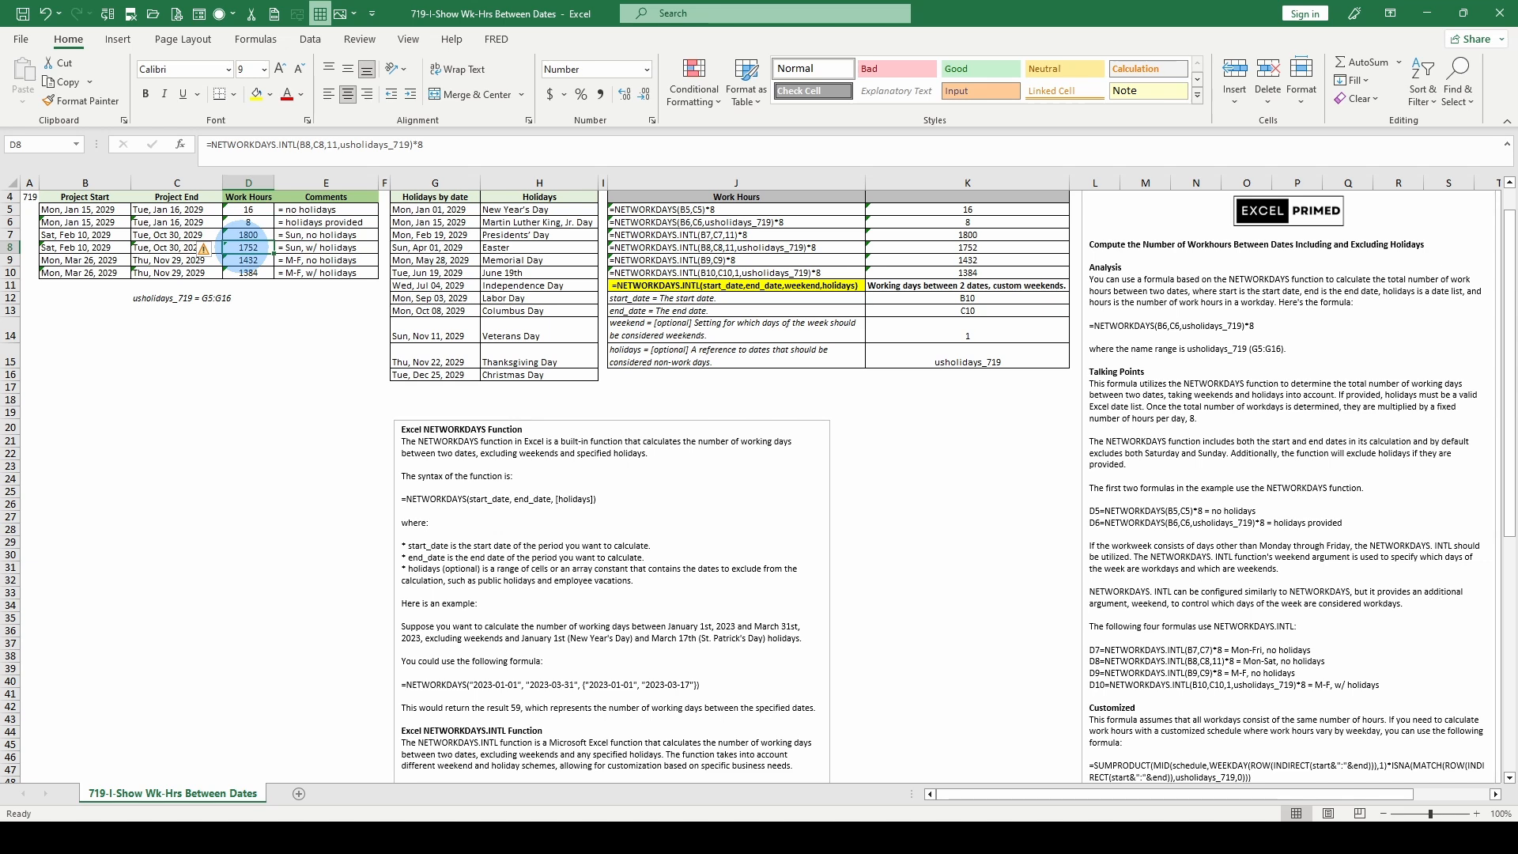
{"action": "left_click", "coordinate": [249, 260]}
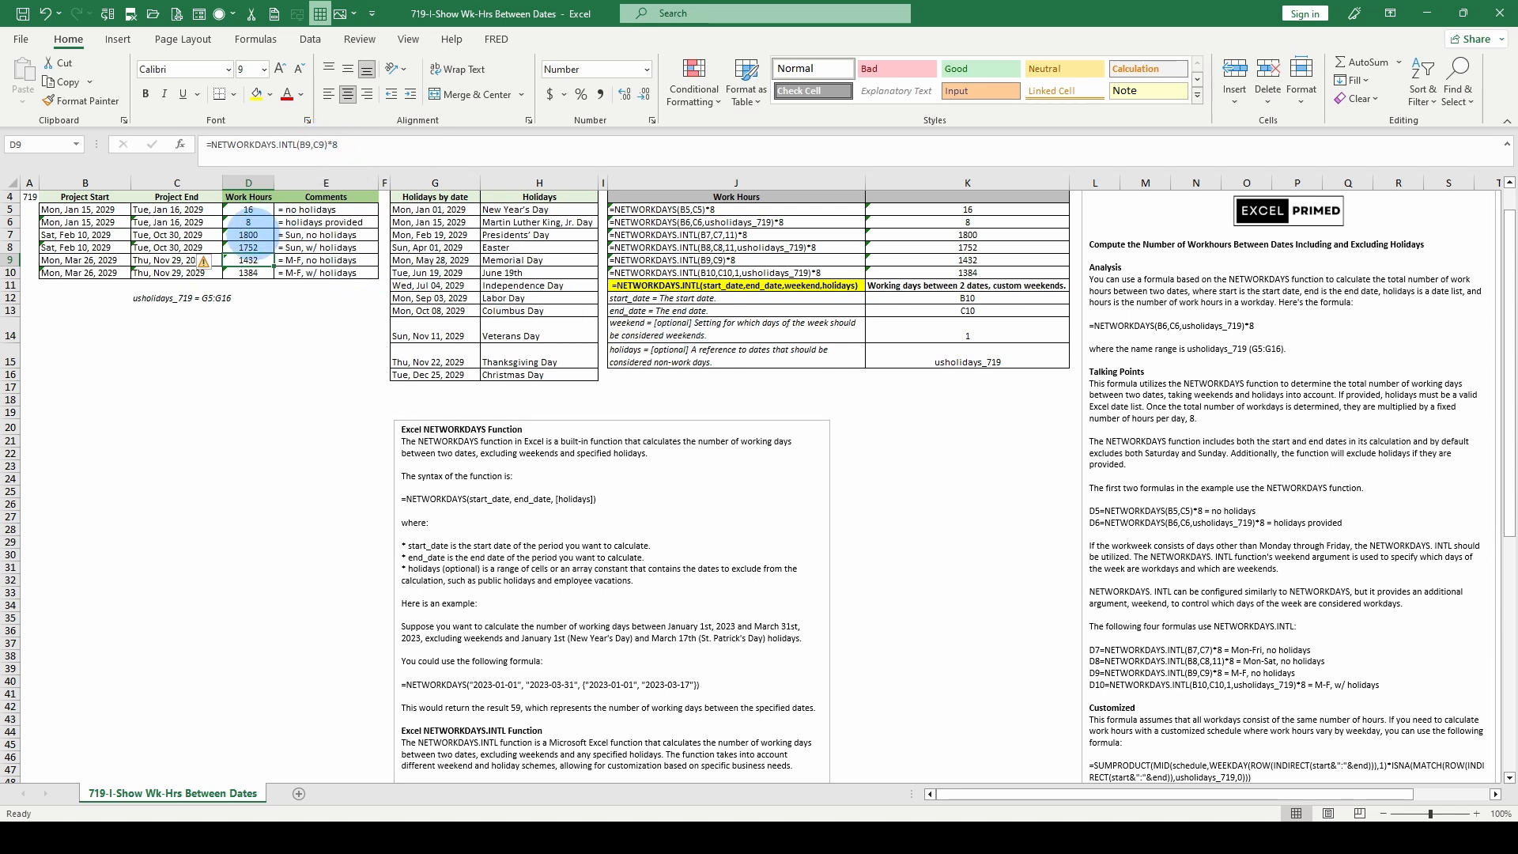
{"action": "left_click", "coordinate": [253, 273]}
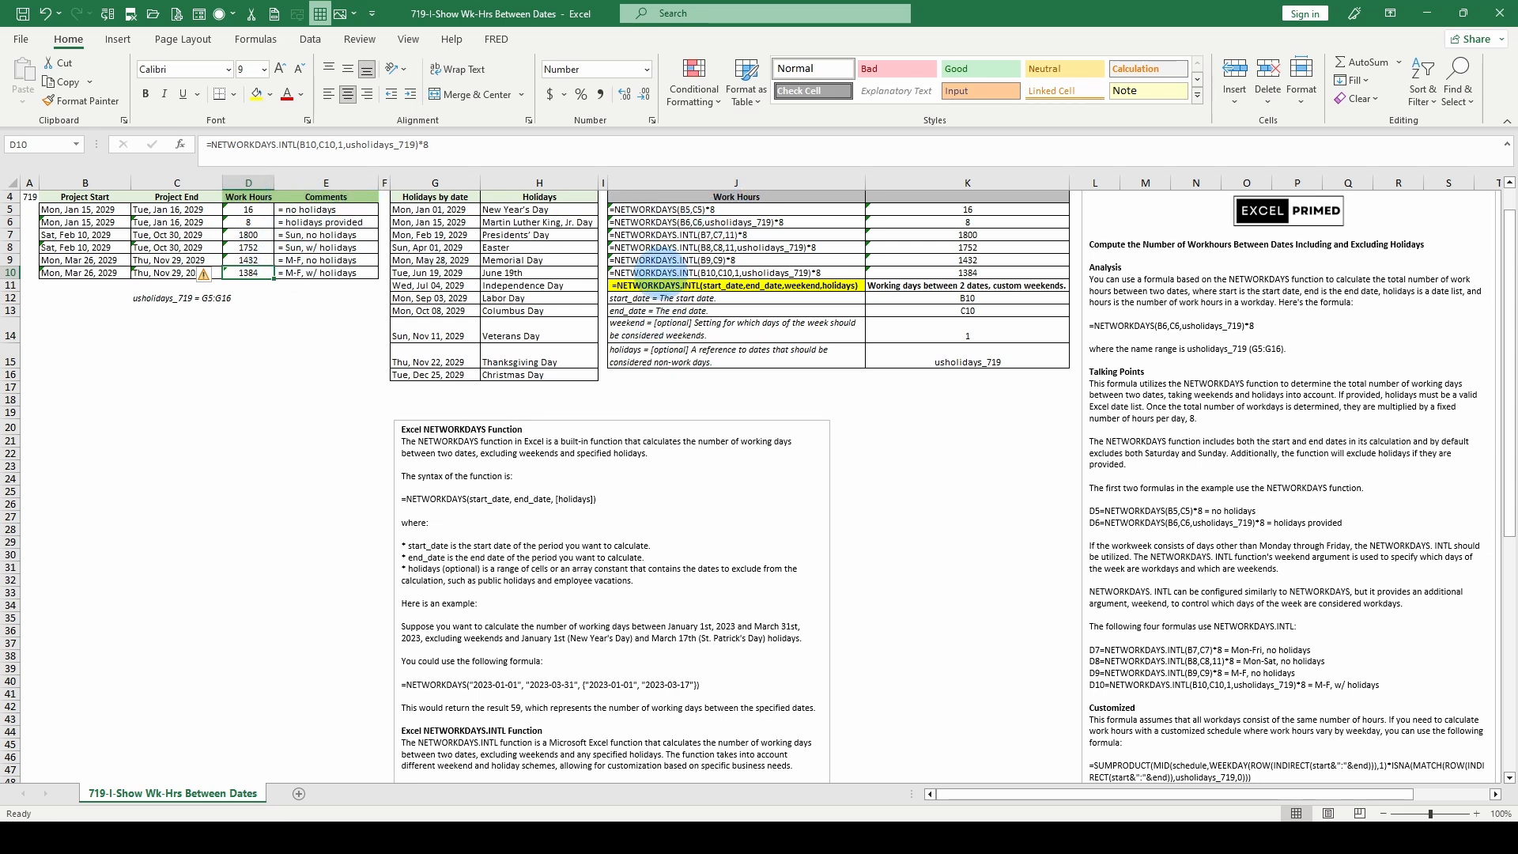
- Examine the Work Hours reference table: the FORMULATEXT entries from J5 to J10, the linked result in K5, and the syntax in J11
{"action": "left_click", "coordinate": [630, 207]}
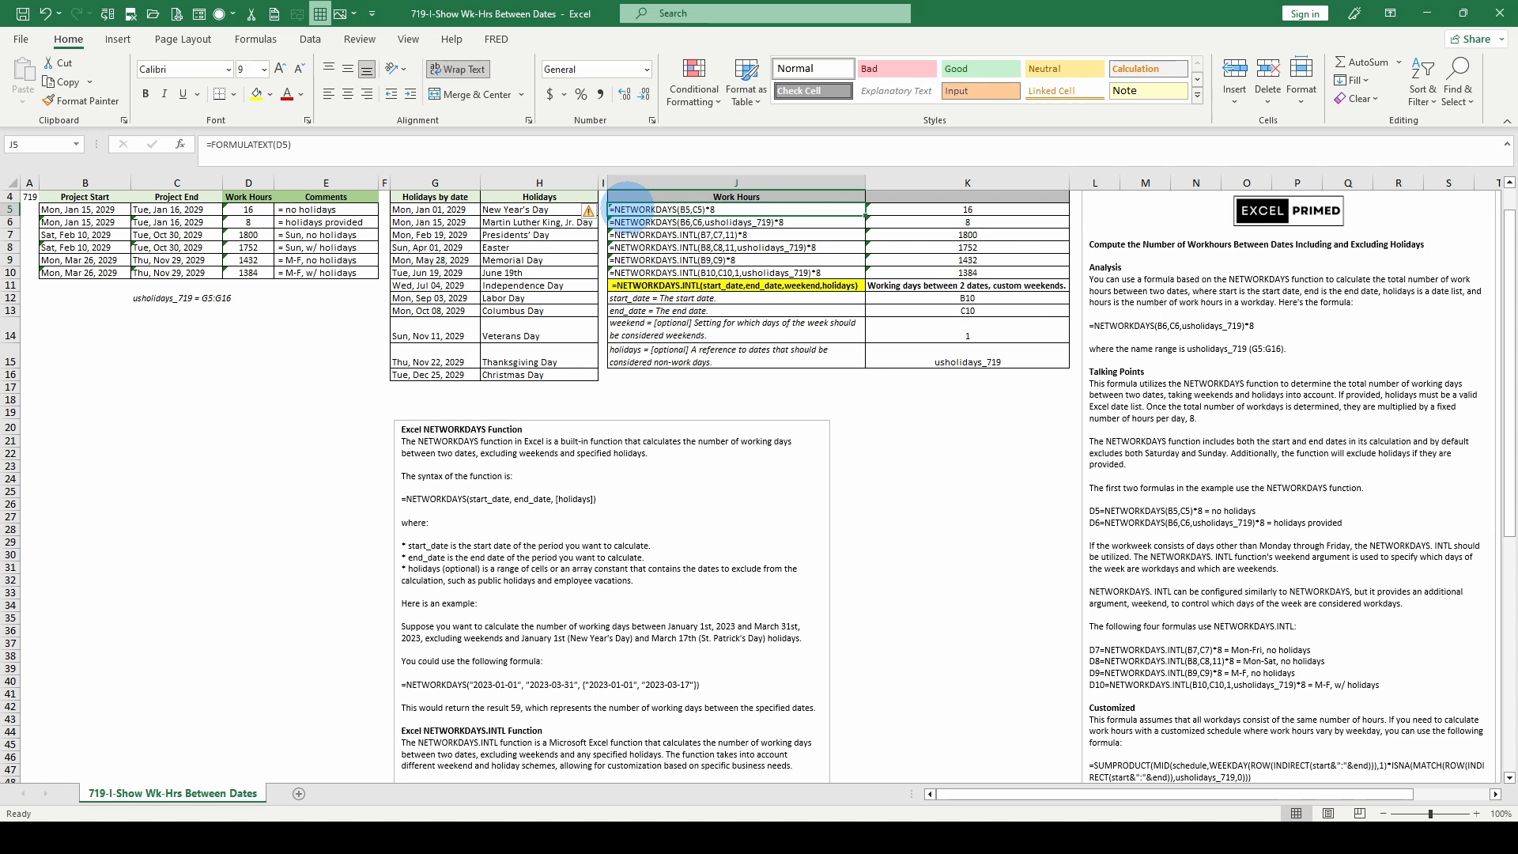
{"action": "left_click", "coordinate": [941, 210]}
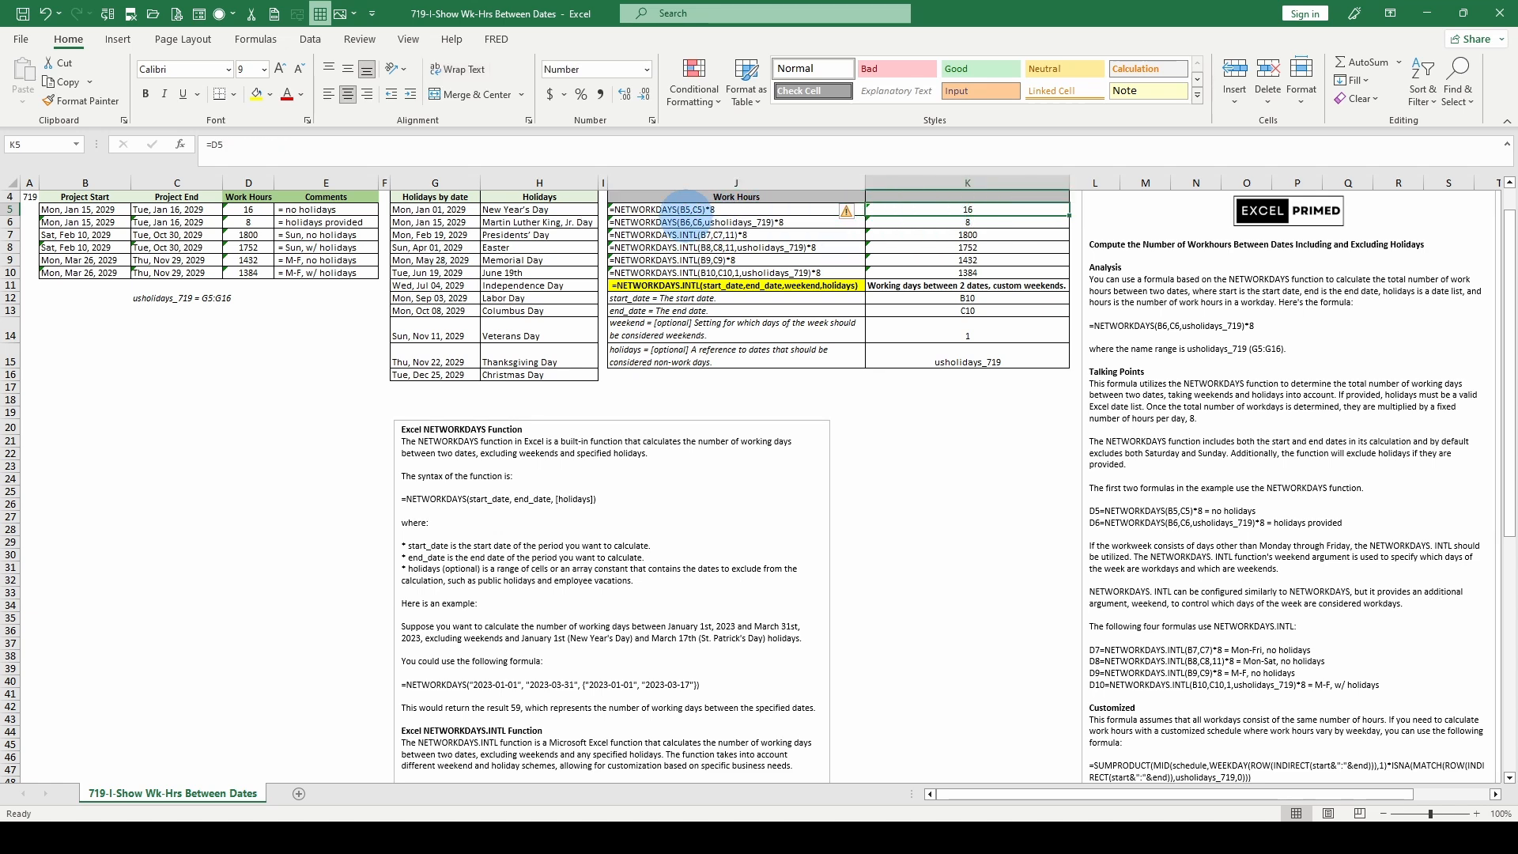
{"action": "left_click", "coordinate": [681, 209]}
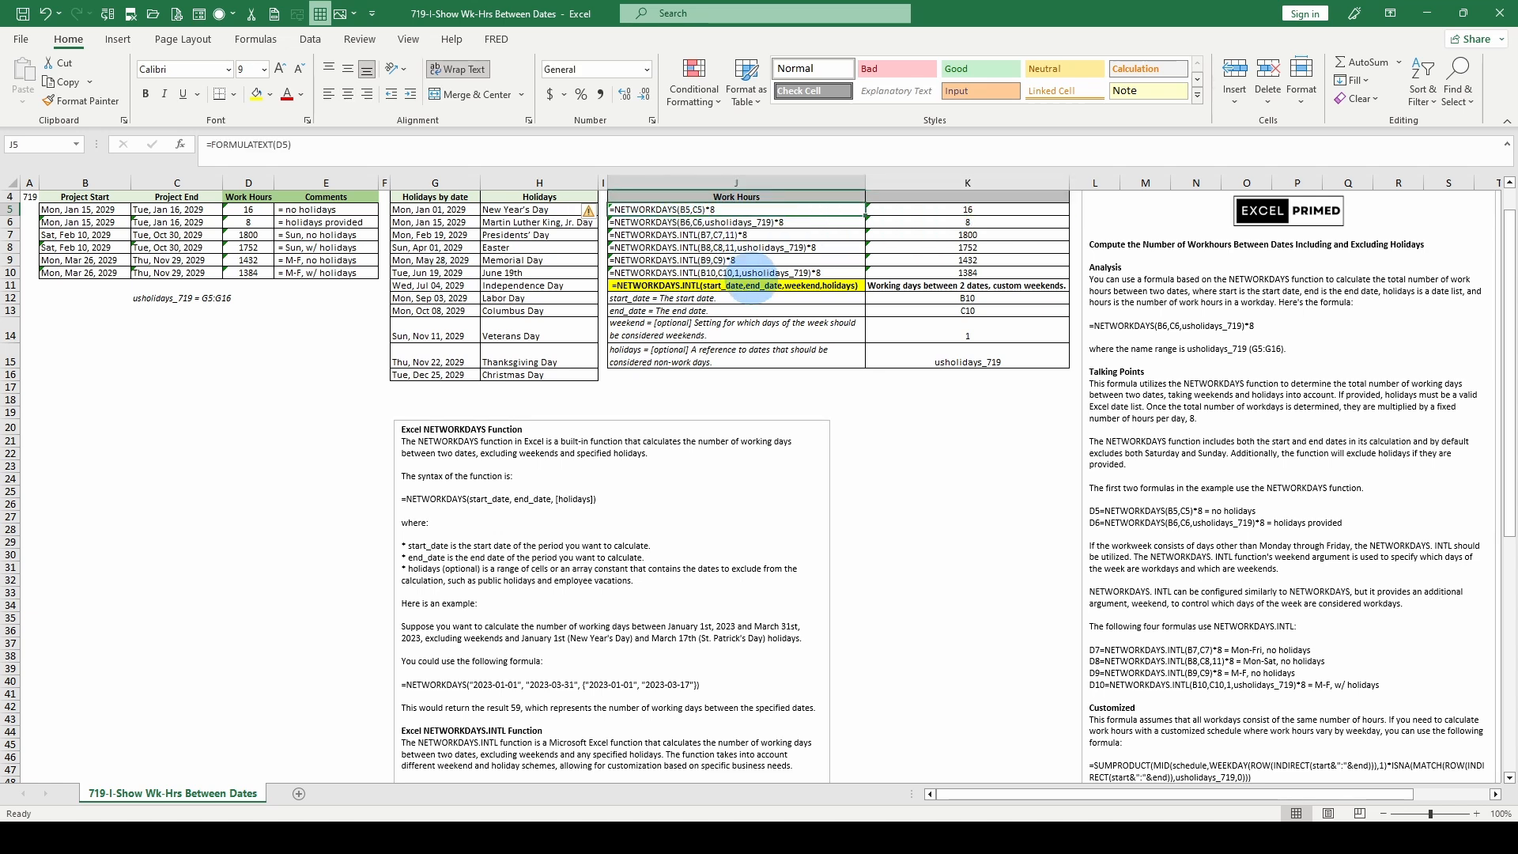
{"action": "key", "text": "Down"}
{"action": "key", "text": "Down"}
{"action": "key", "text": "Down"}
{"action": "key", "text": "Down"}
{"action": "key", "text": "Down"}
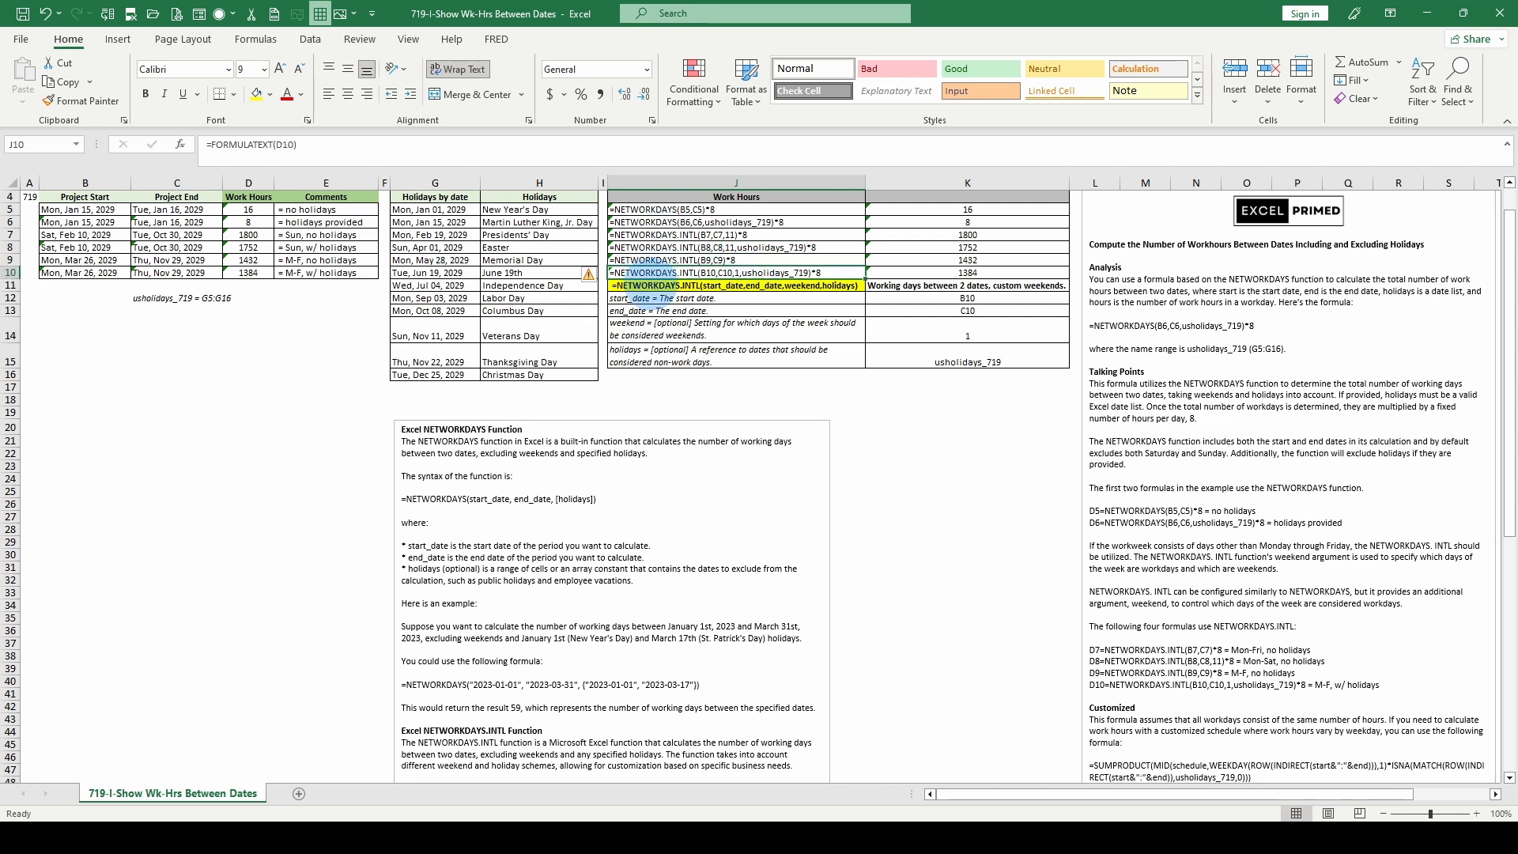
{"action": "left_click", "coordinate": [657, 284]}
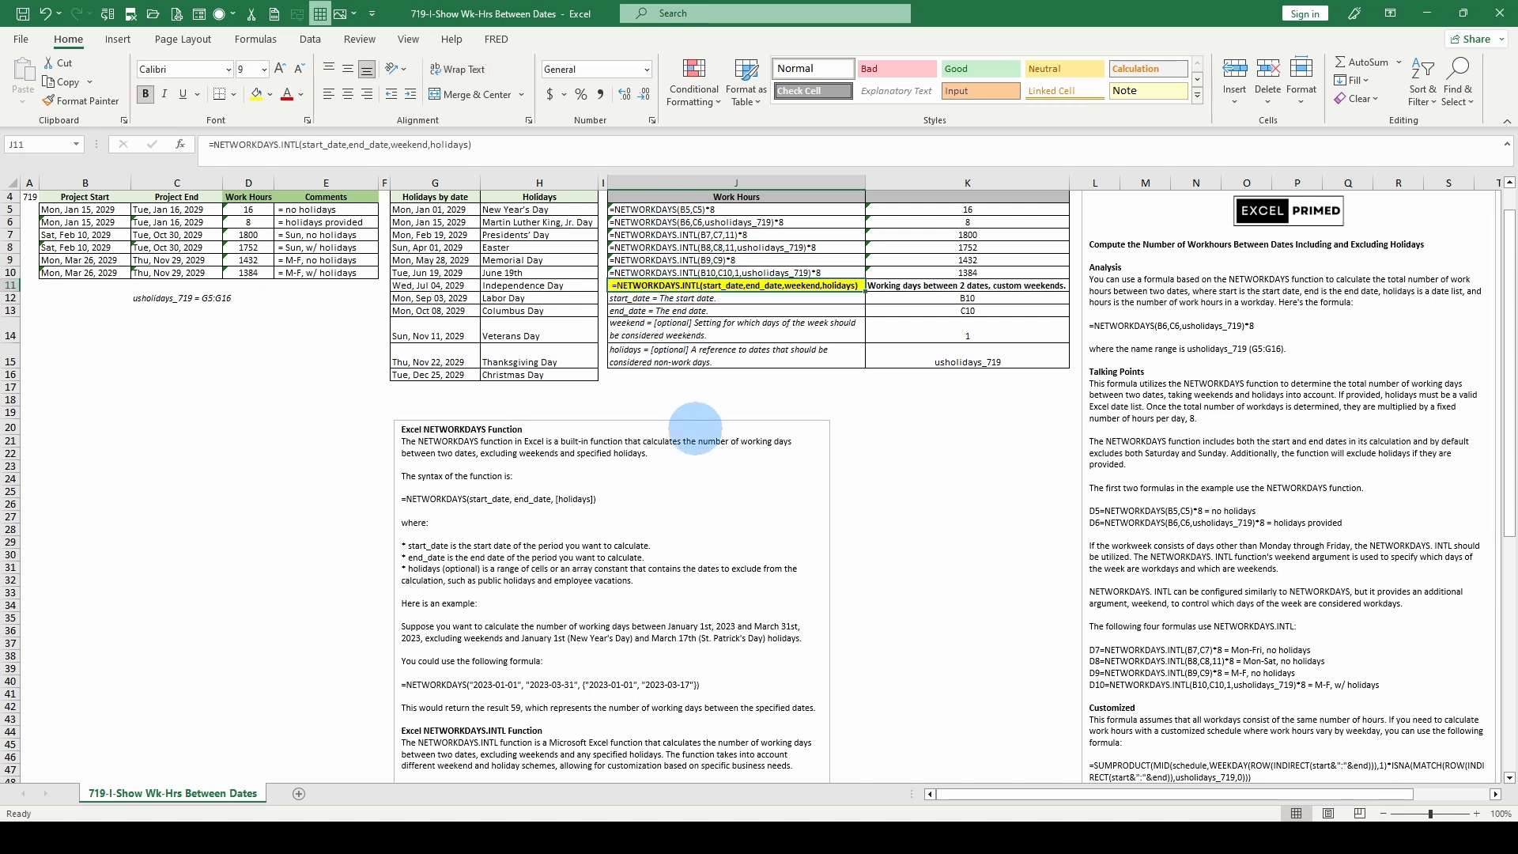
- Compare the D5 and D7 formulas, check the last project's dates in B10 and C10, and review the explanatory notes
{"action": "scroll", "coordinate": [695, 428], "scroll_direction": "up", "scroll_amount": 1}
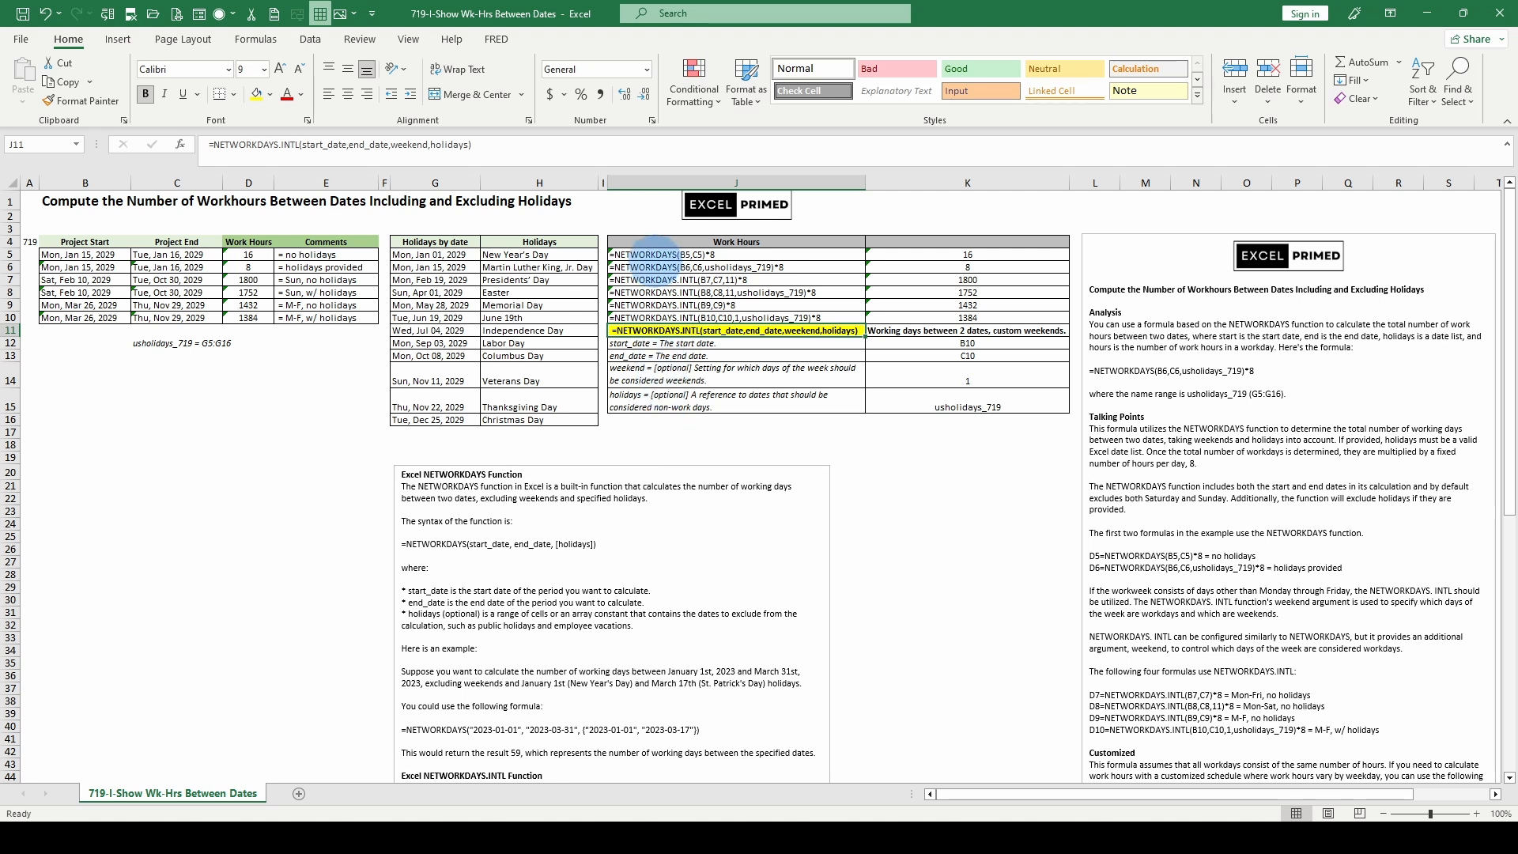
{"action": "left_click", "coordinate": [250, 253]}
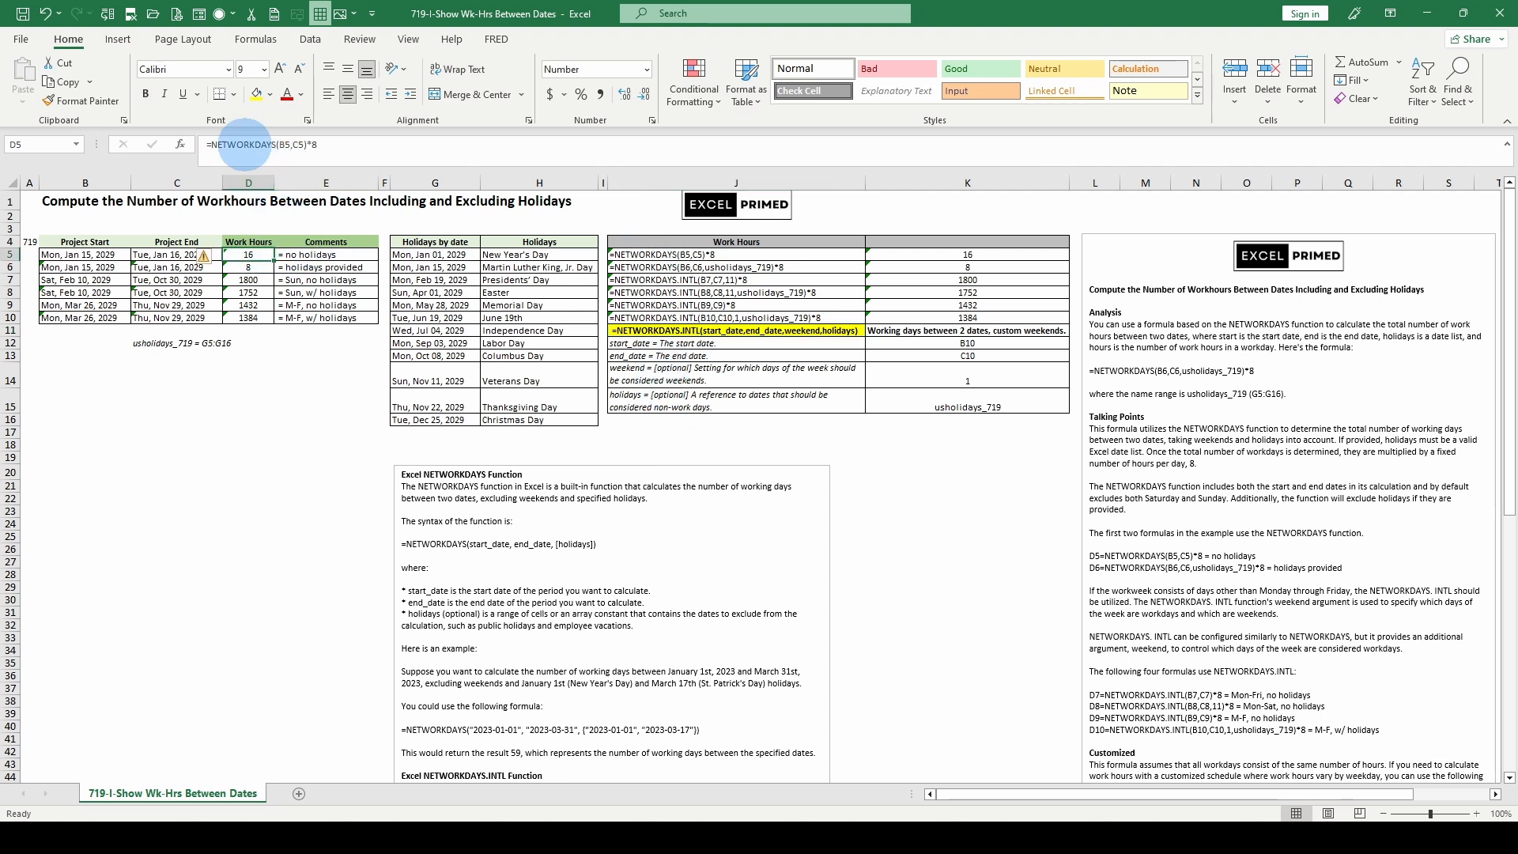
{"action": "left_click", "coordinate": [250, 279]}
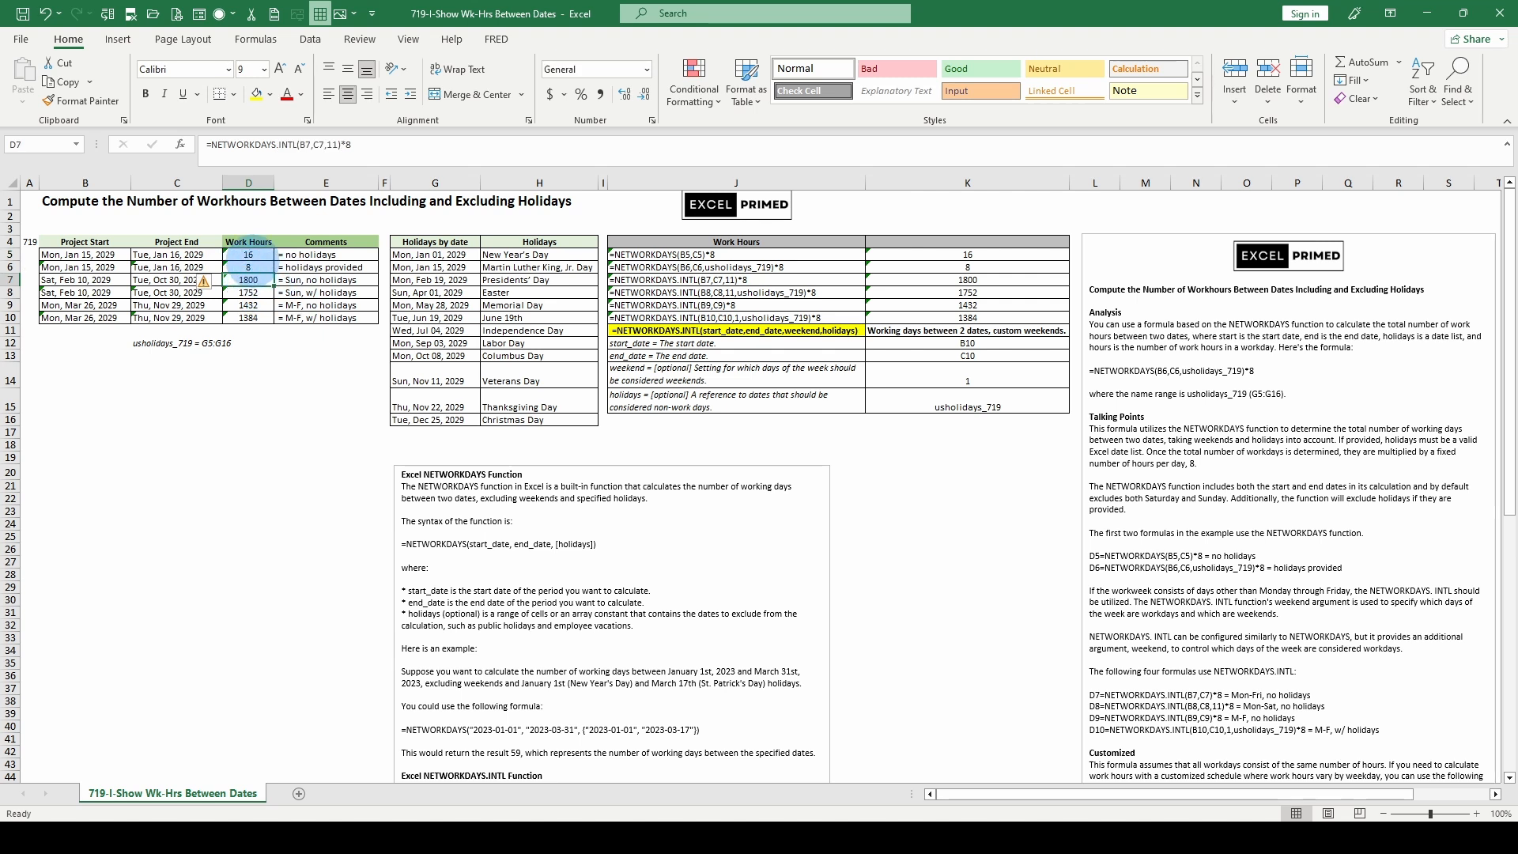
{"action": "left_click", "coordinate": [248, 254]}
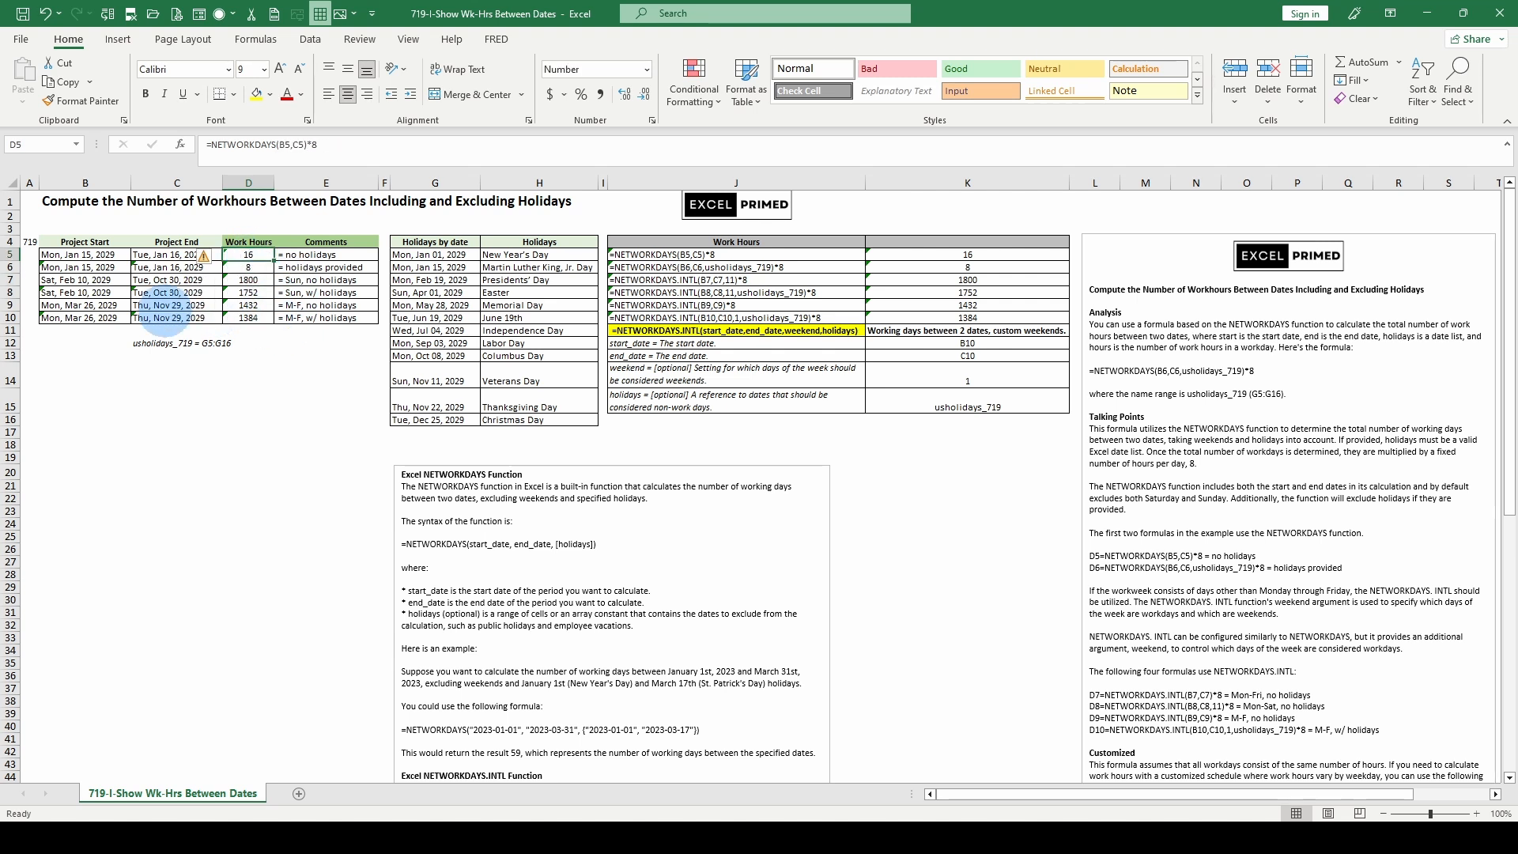
{"action": "left_click", "coordinate": [89, 316]}
{"action": "left_click", "coordinate": [179, 317]}
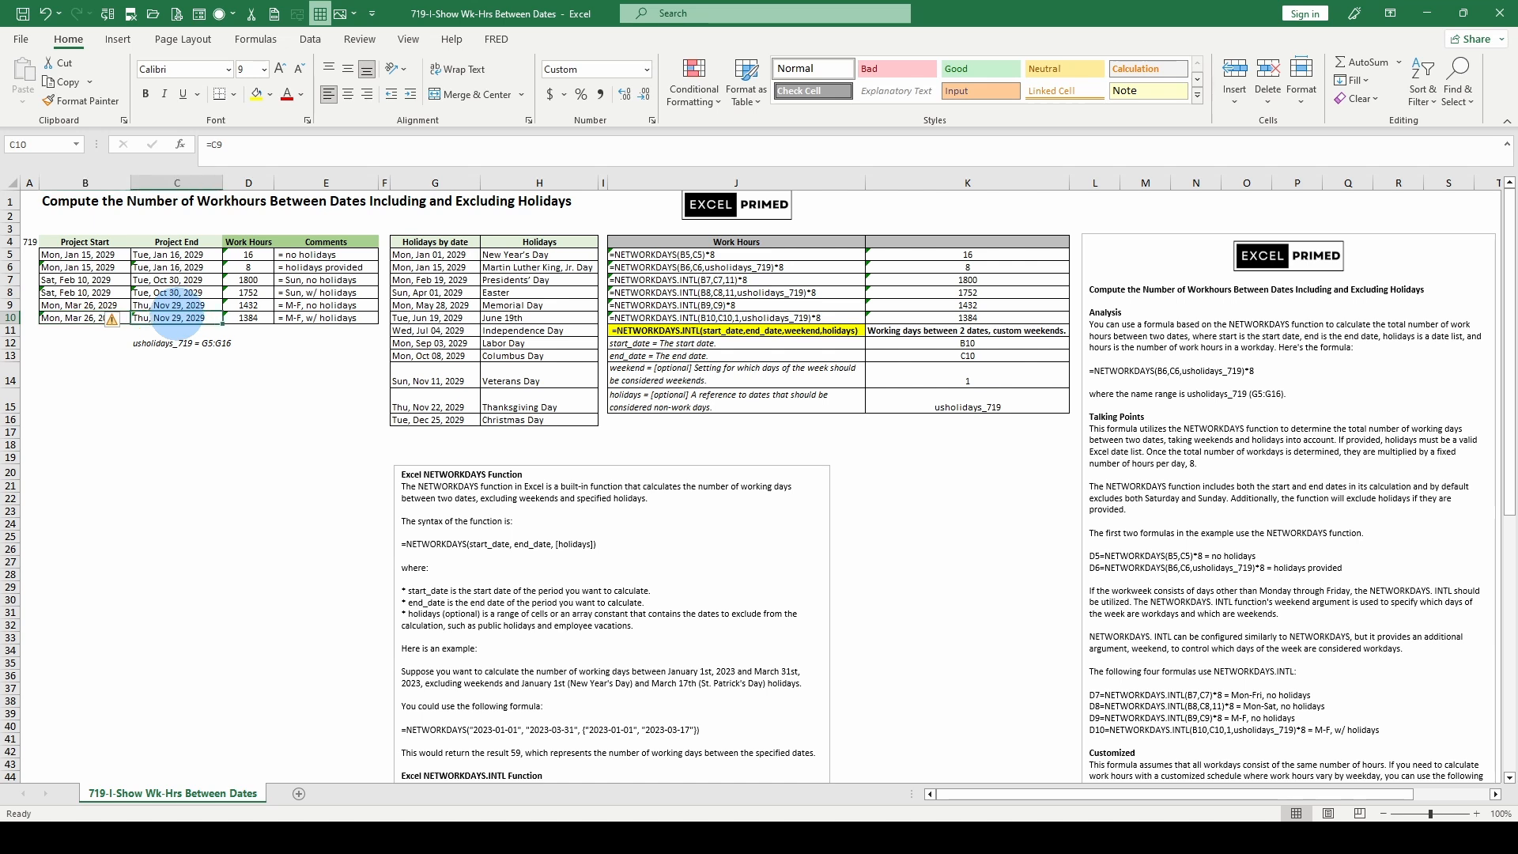
{"action": "scroll", "coordinate": [1246, 552], "scroll_direction": "down", "scroll_amount": 3}
{"action": "scroll", "coordinate": [1246, 552], "scroll_direction": "up", "scroll_amount": 3}
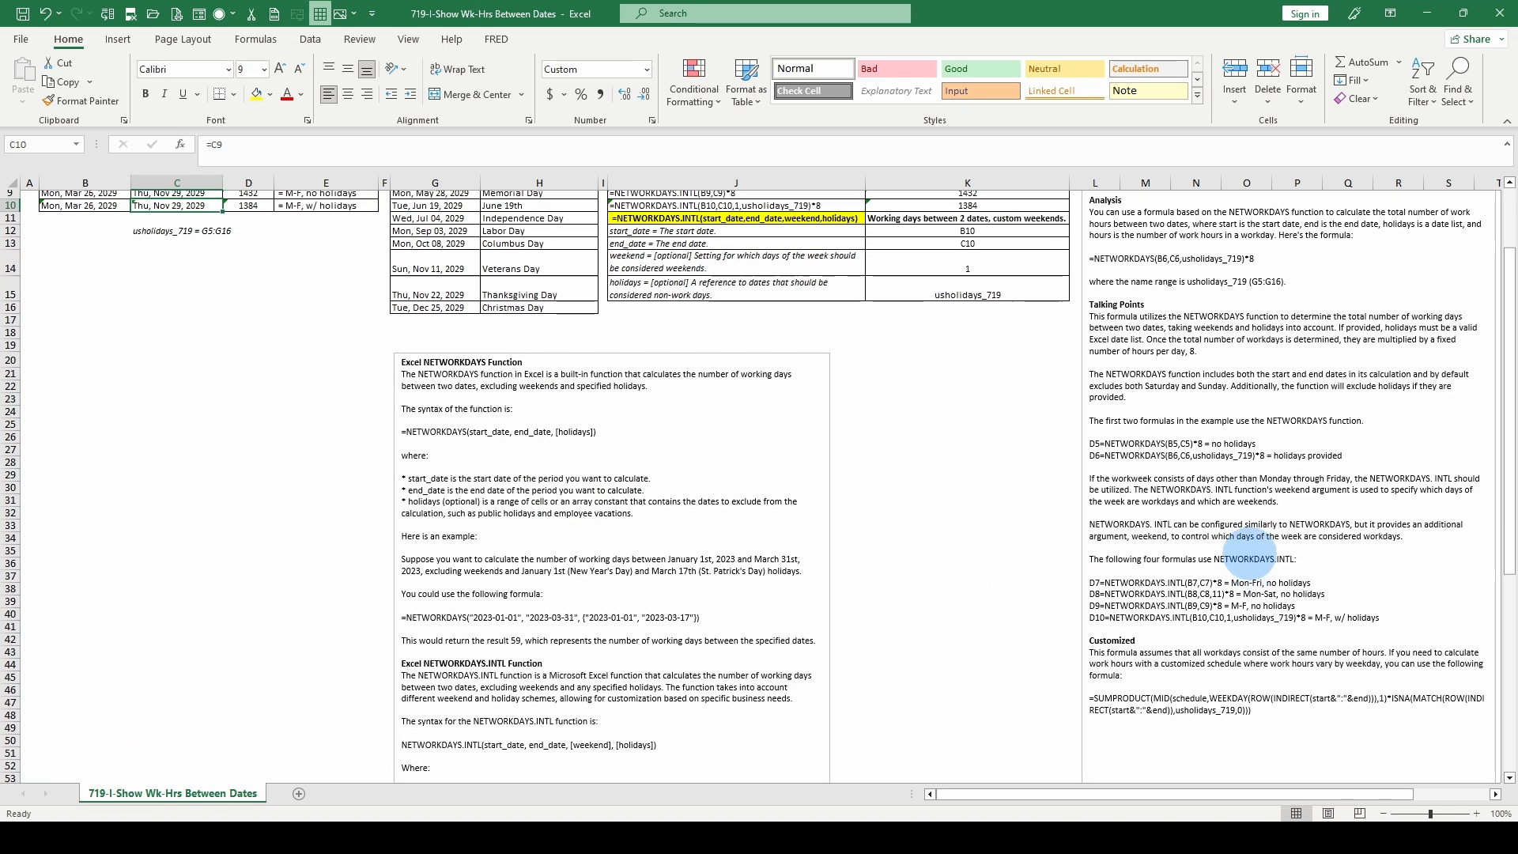